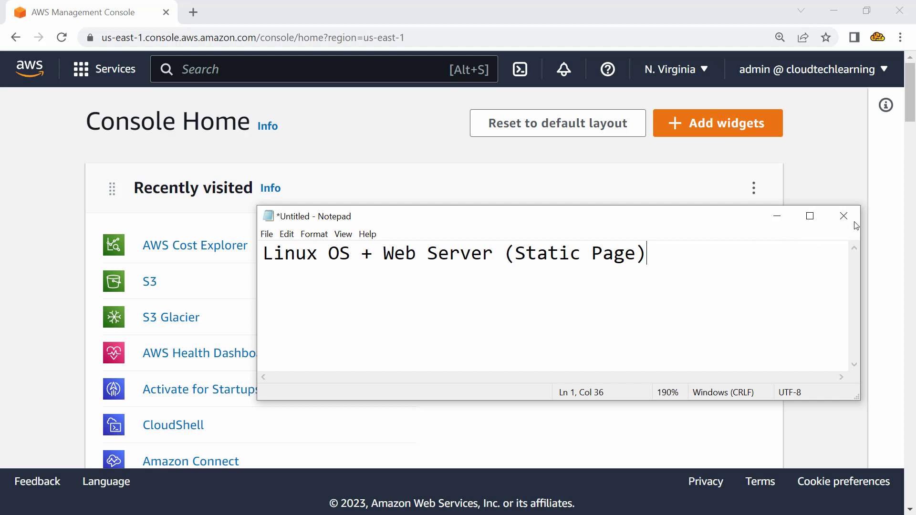
# Step: Minimize the Notepad window and open the EC2 service from the Compute category of AWS services
pyautogui.click(788, 218)
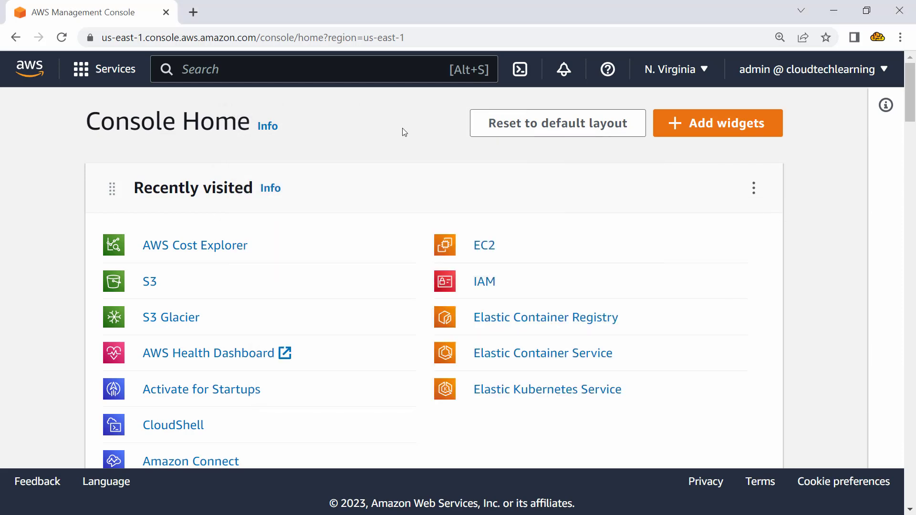
pyautogui.click(91, 68)
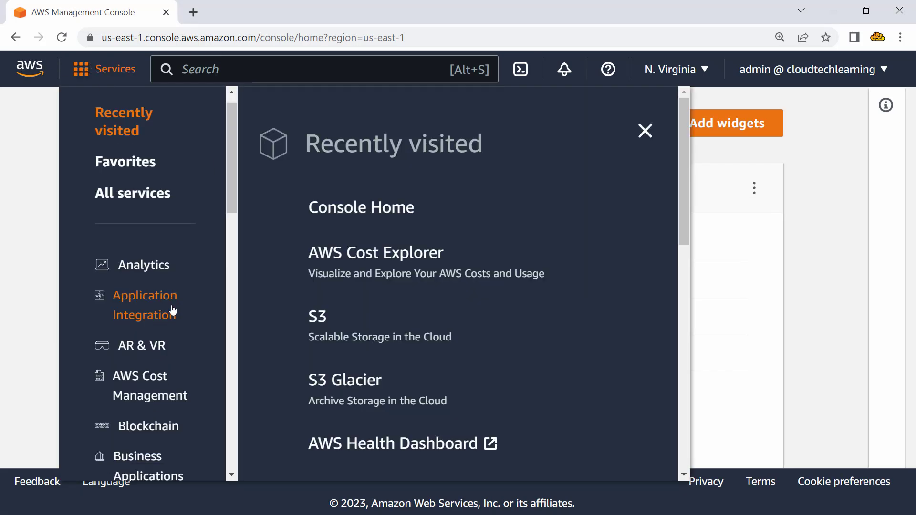
pyautogui.scroll(-3, 171, 306)
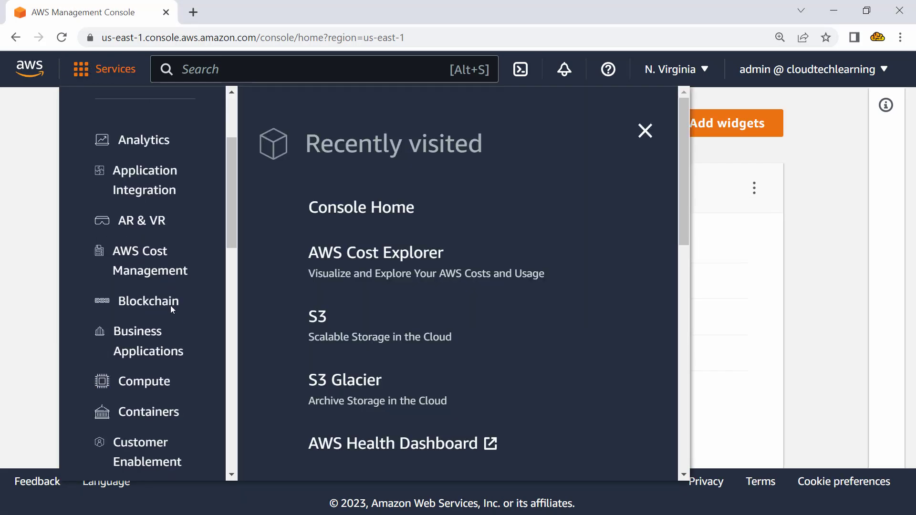
pyautogui.click(142, 383)
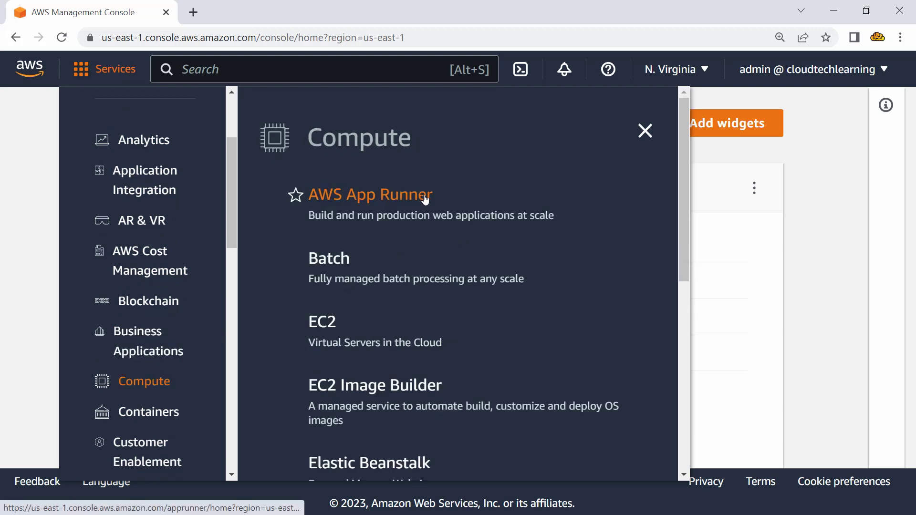
pyautogui.scroll(-2, 395, 263)
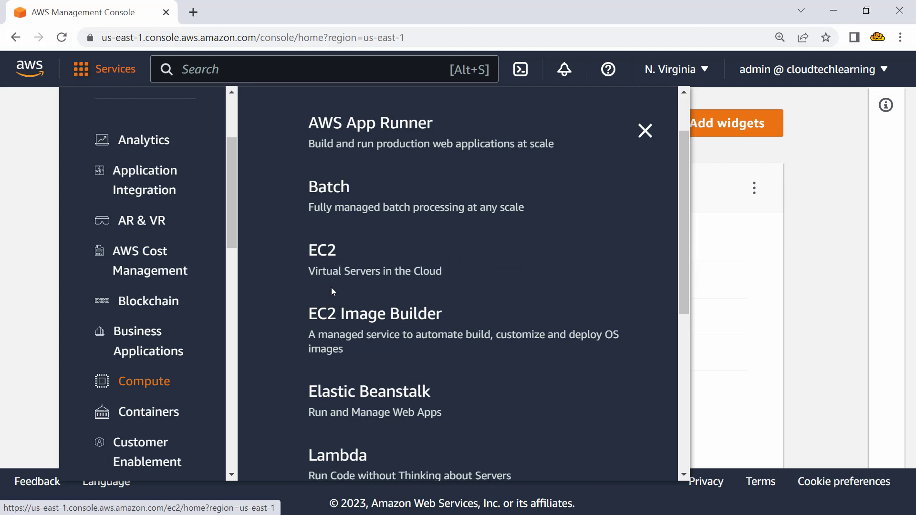
pyautogui.click(329, 255)
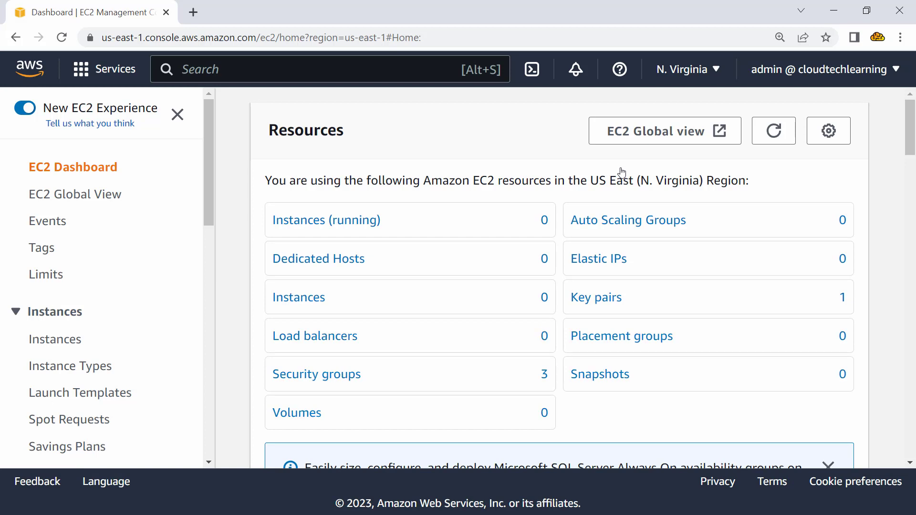
pyautogui.hotkey('ctrl', 'shift', '3')
pyautogui.moveTo(391, 133); pyautogui.dragTo(391, 147)
pyautogui.moveTo(385, 131)
pyautogui.mouseDown()
pyautogui.moveTo(444, 152)
pyautogui.moveTo(519, 137)
pyautogui.mouseUp()
pyautogui.moveTo(379, 155); pyautogui.dragTo(527, 162)
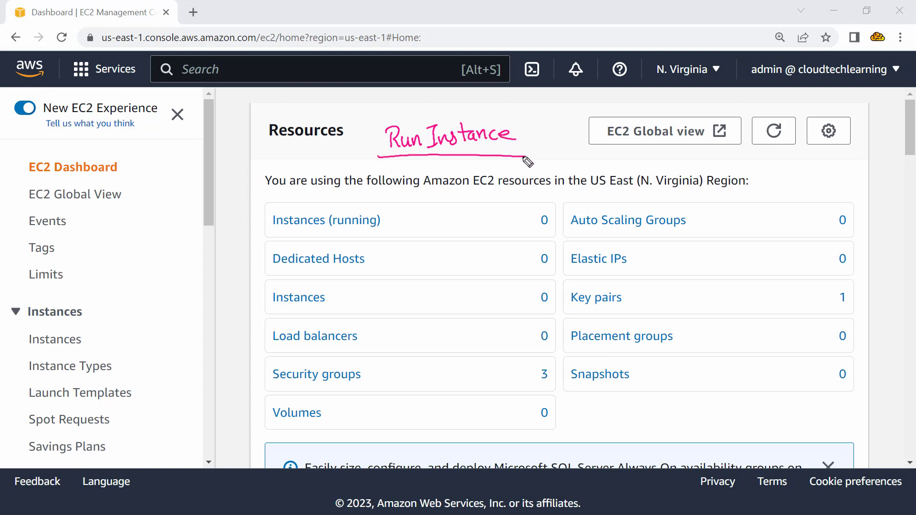
pyautogui.press('Escape')
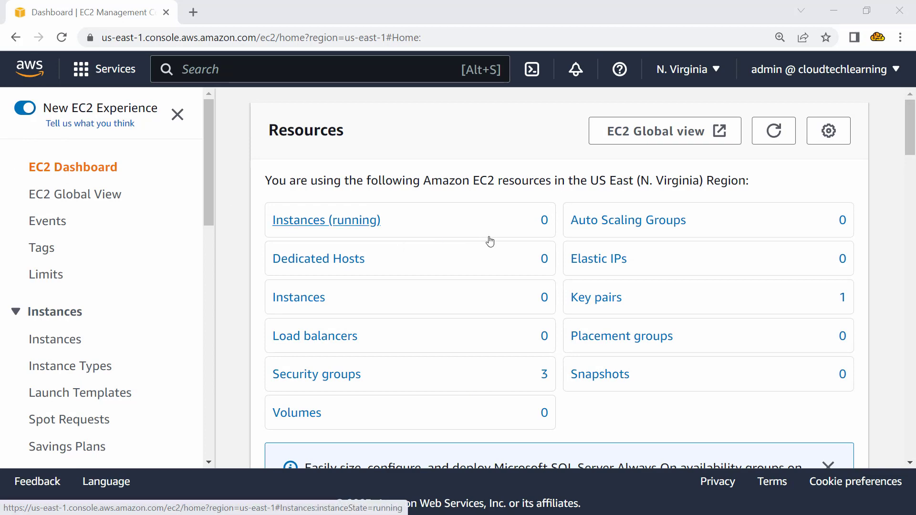
# Step: Start launching a new instance from the EC2 dashboard, with the page zoomed out one level
pyautogui.hotkey('ctrl', '-')
pyautogui.scroll(-3, 489, 241)
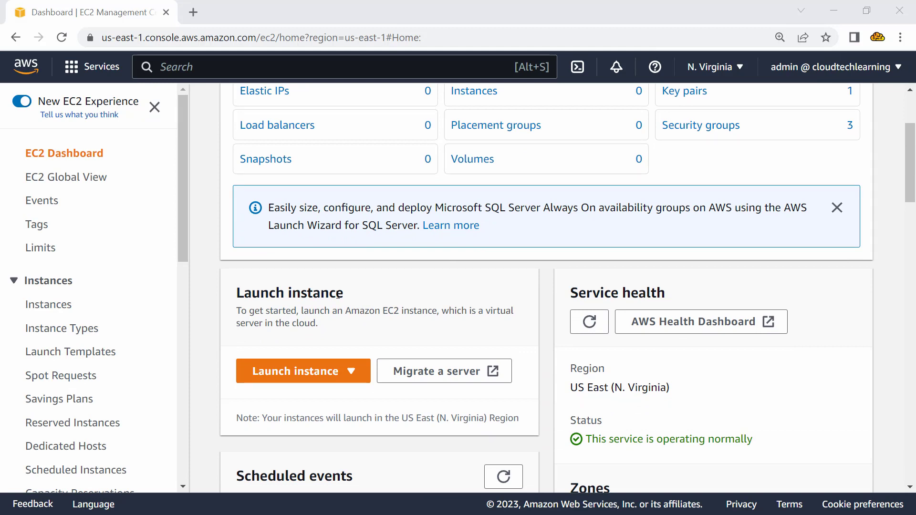
pyautogui.click(352, 371)
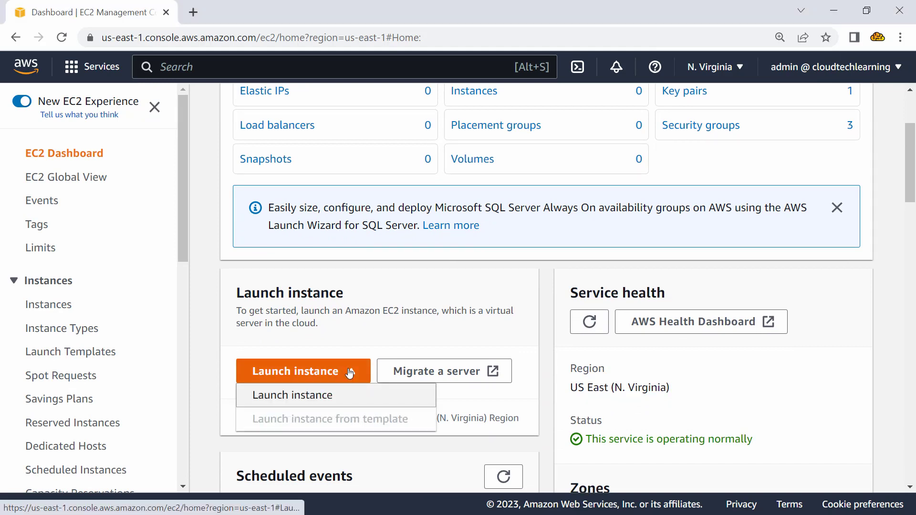
pyautogui.click(300, 403)
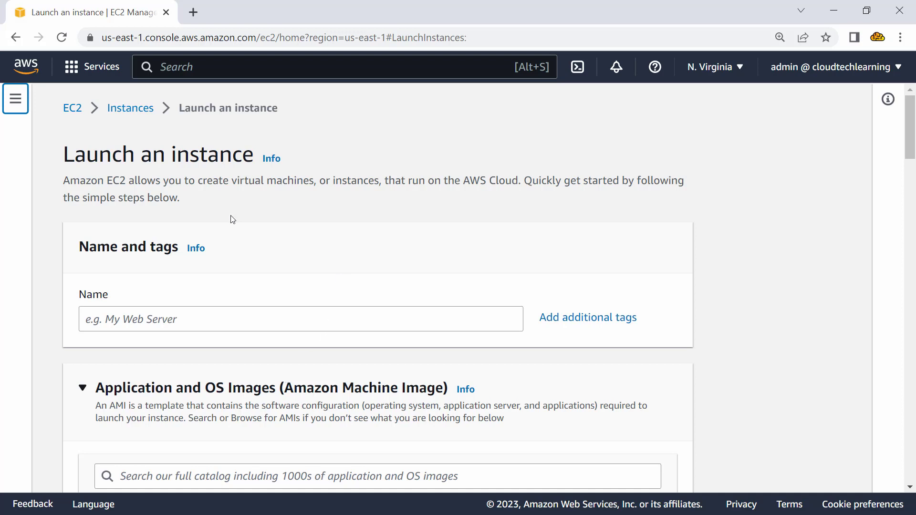
pyautogui.moveTo(80, 179); pyautogui.dragTo(307, 178)
pyautogui.click(329, 175)
pyautogui.moveTo(401, 180); pyautogui.dragTo(584, 203)
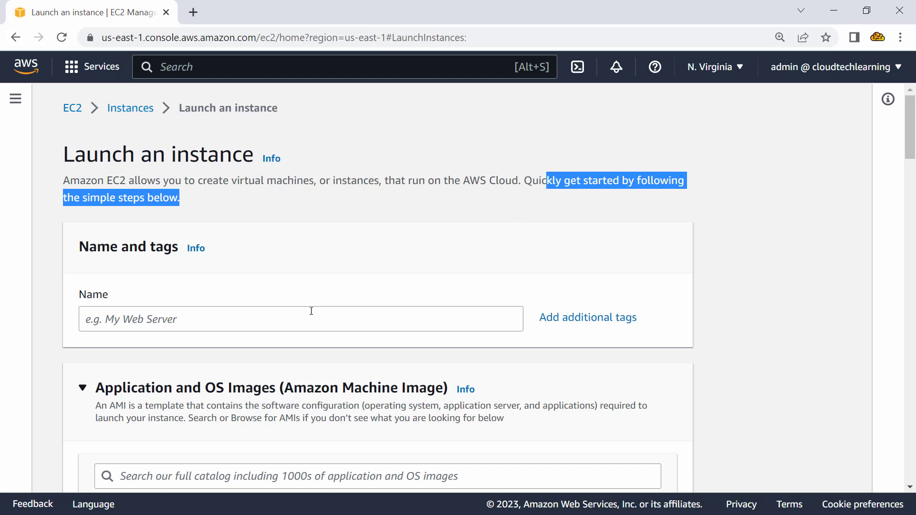
# Step: Name the new instance MyWebServer
pyautogui.click(288, 321)
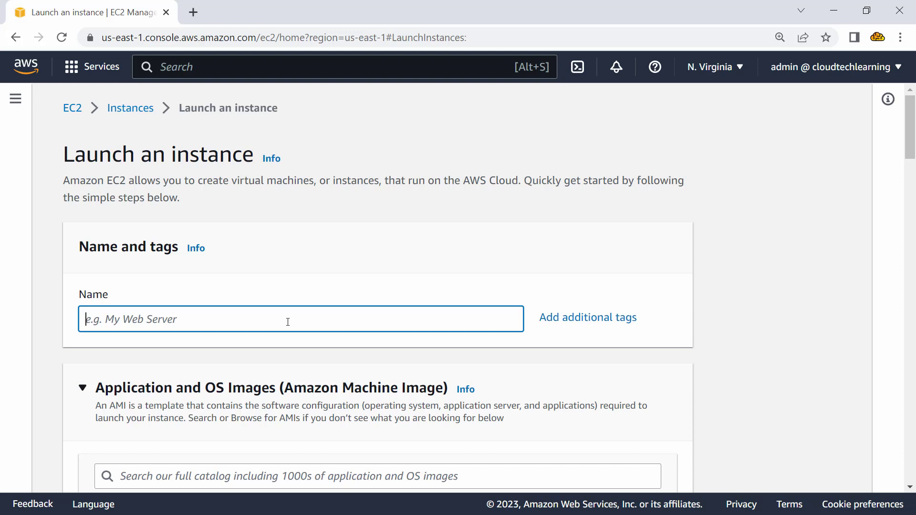
pyautogui.write('My')
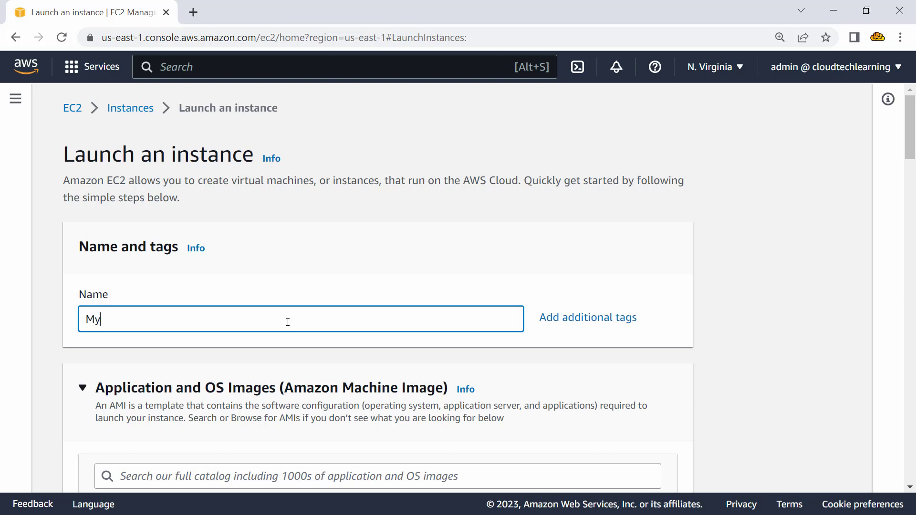
pyautogui.write('WebServer')
# Step: Examine the Quick Start operating system images offered for the instance, from Amazon Linux through Debian
pyautogui.scroll(-2, 297, 330)
pyautogui.scroll(-1, 300, 333)
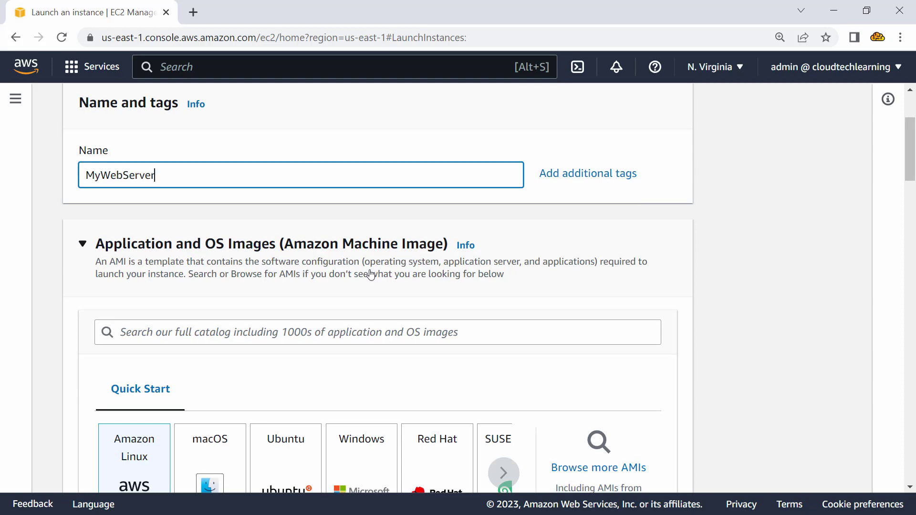
pyautogui.scroll(-1, 371, 276)
pyautogui.scroll(-1, 359, 284)
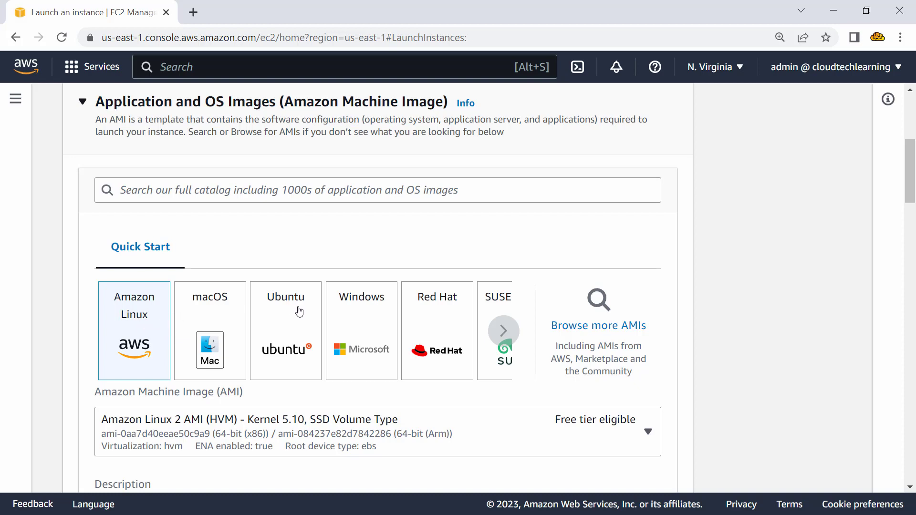
pyautogui.click(509, 330)
pyautogui.click(508, 330)
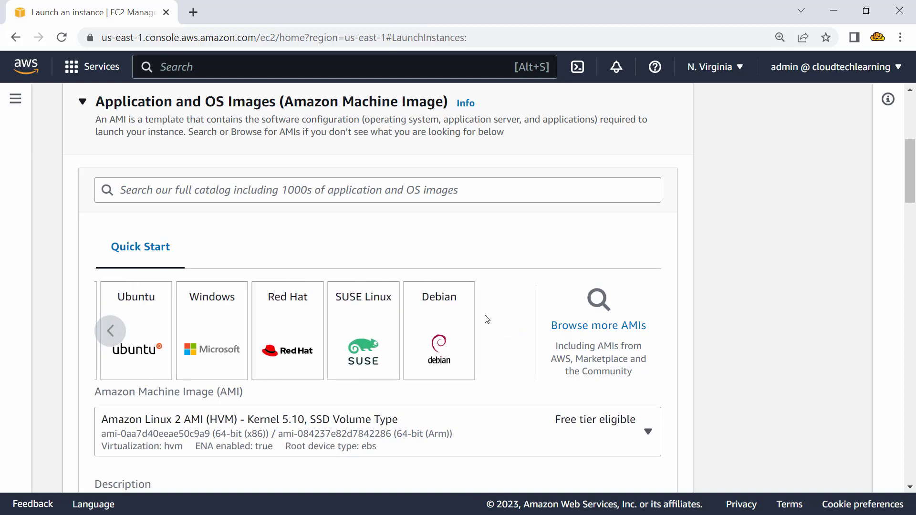
pyautogui.scroll(-1, 486, 318)
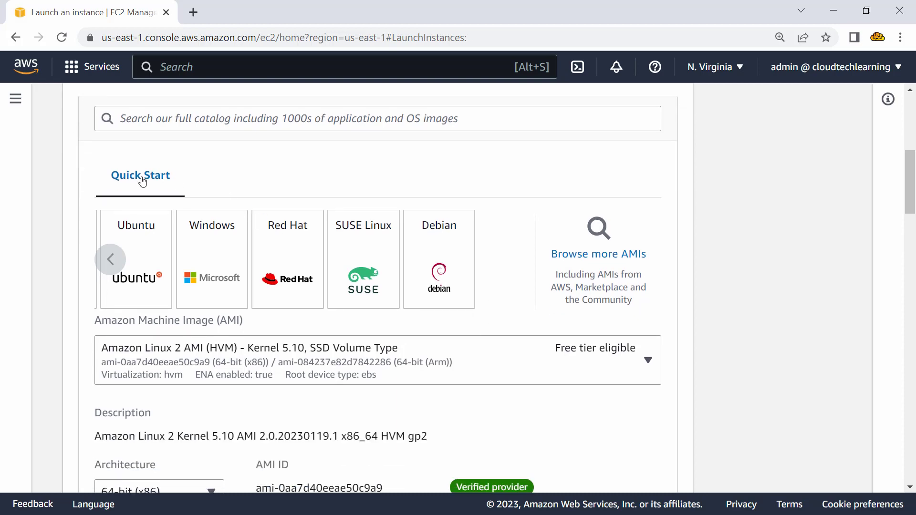
pyautogui.click(109, 260)
pyautogui.click(109, 260)
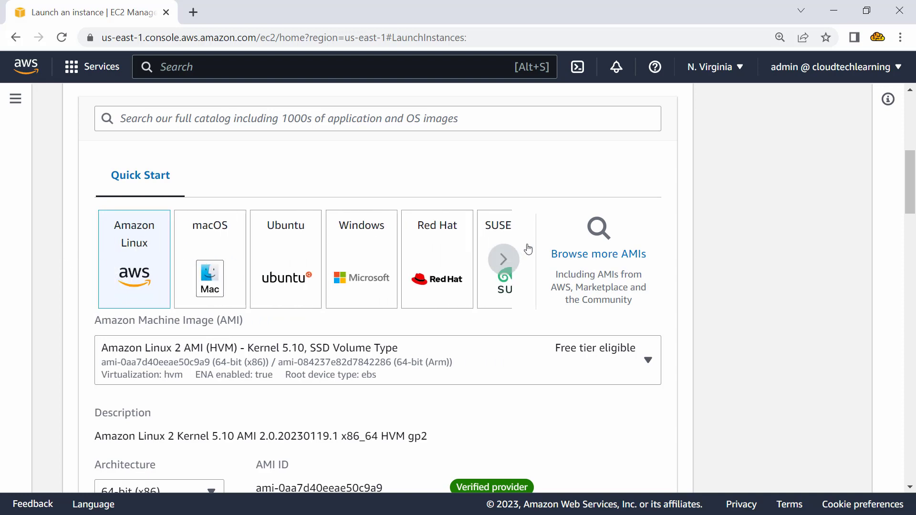
# Step: Browse the full AMI catalog, reviewing the Quickstart AMIs and My AMIs listings
pyautogui.click(596, 257)
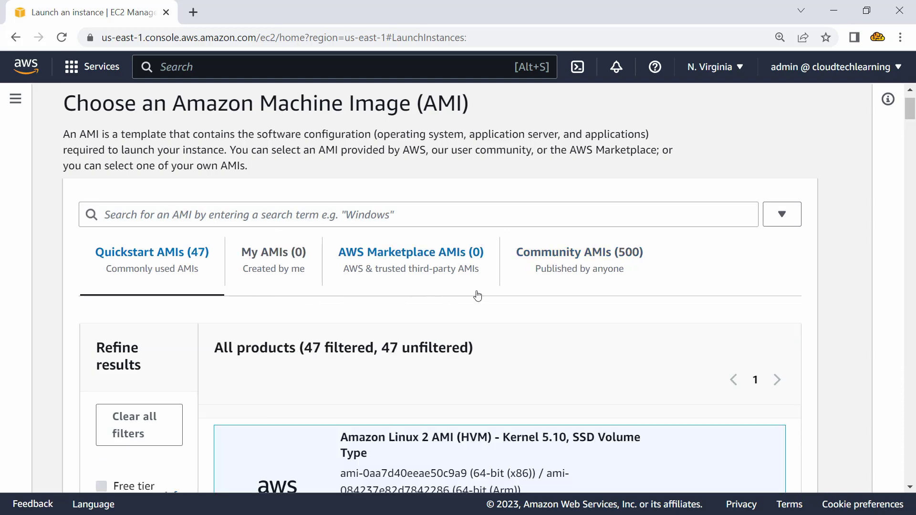
pyautogui.scroll(-5, 476, 295)
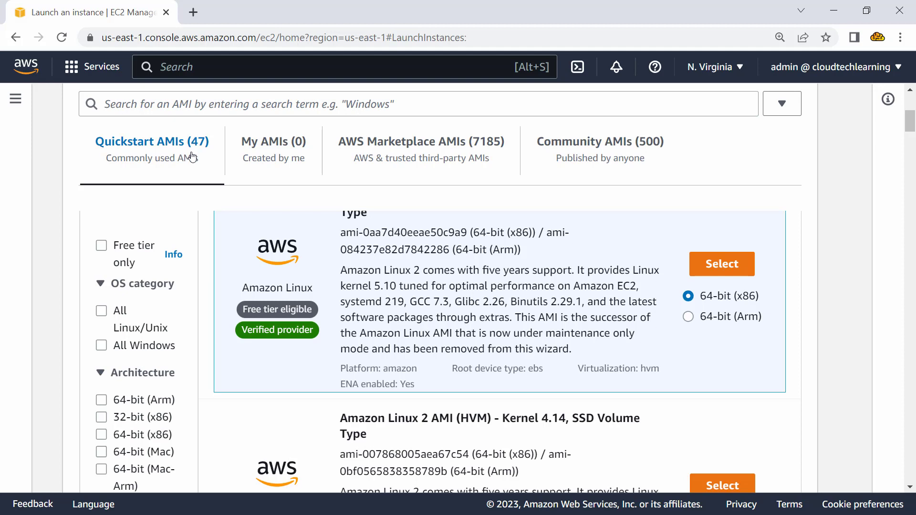
pyautogui.scroll(-4, 469, 303)
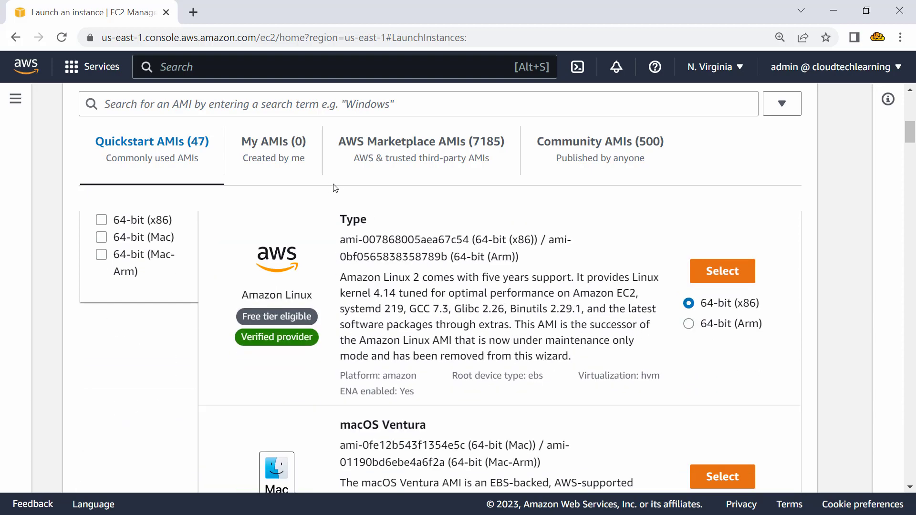
pyautogui.click(301, 162)
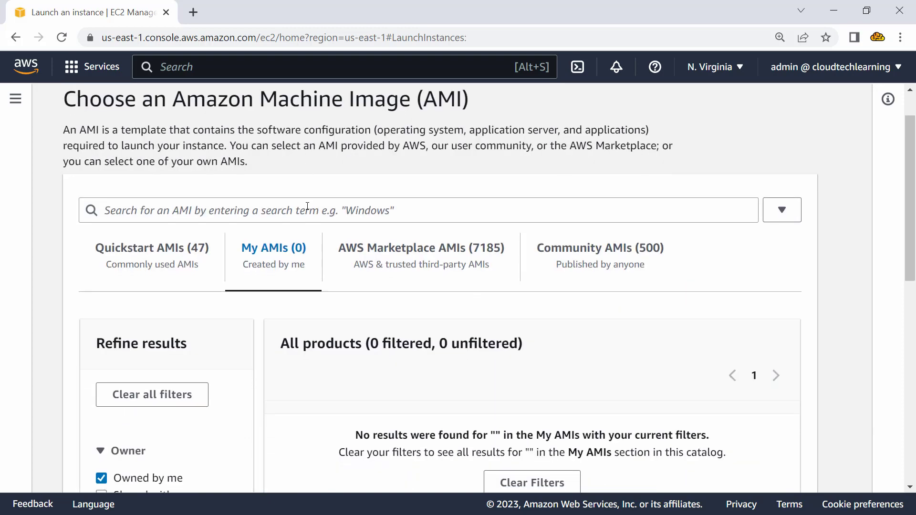
pyautogui.scroll(-2, 304, 207)
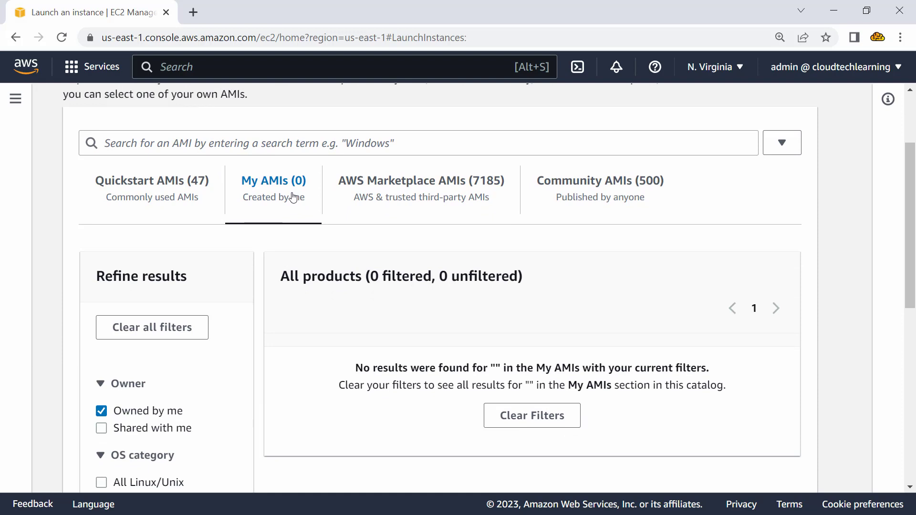
# Step: Show the AWS Marketplace AMIs and narrow them to the Blockchain subcategory of Business Applications
pyautogui.click(410, 187)
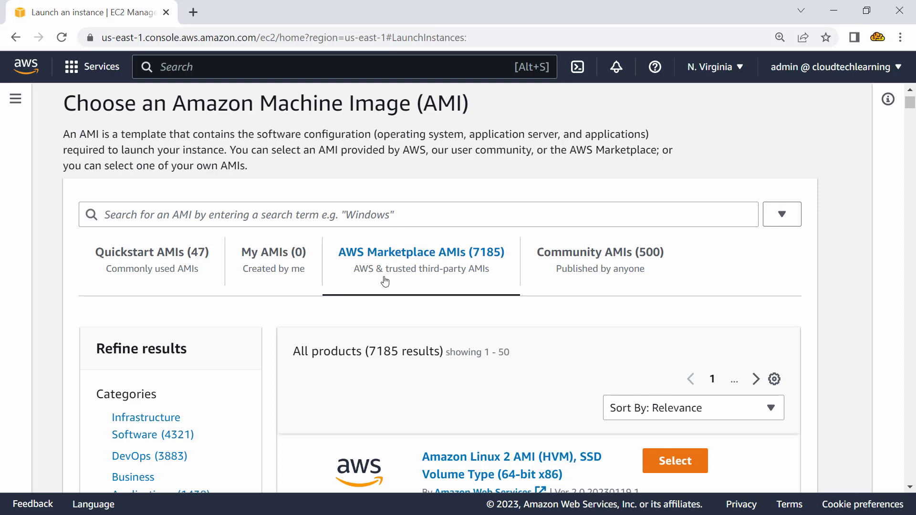
pyautogui.scroll(-1, 379, 286)
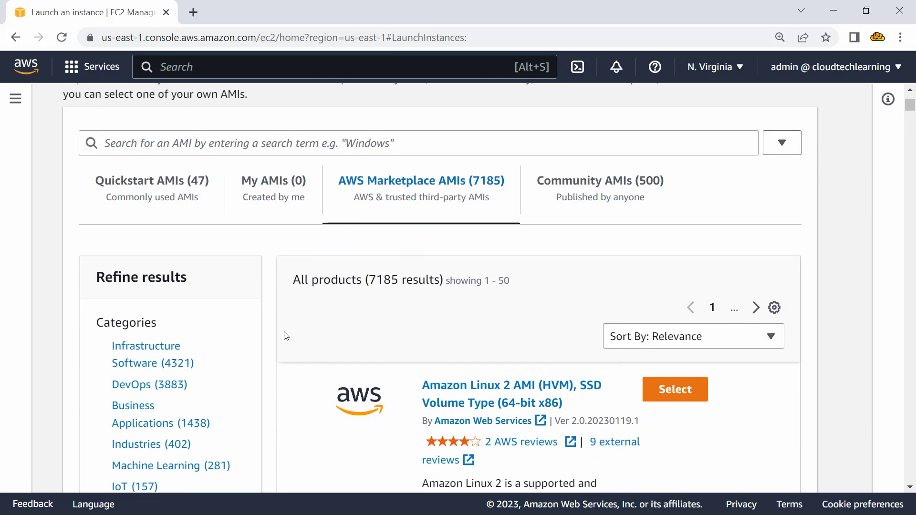
pyautogui.scroll(-2, 285, 334)
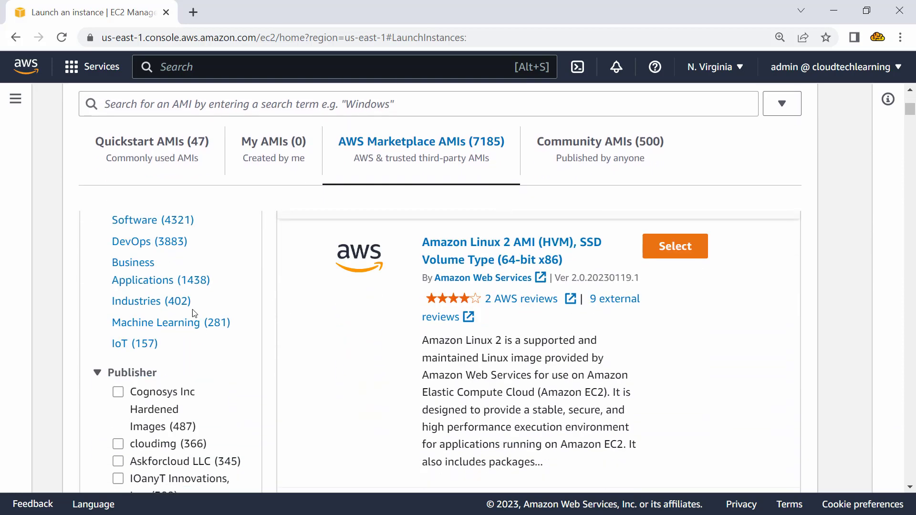
pyautogui.click(148, 271)
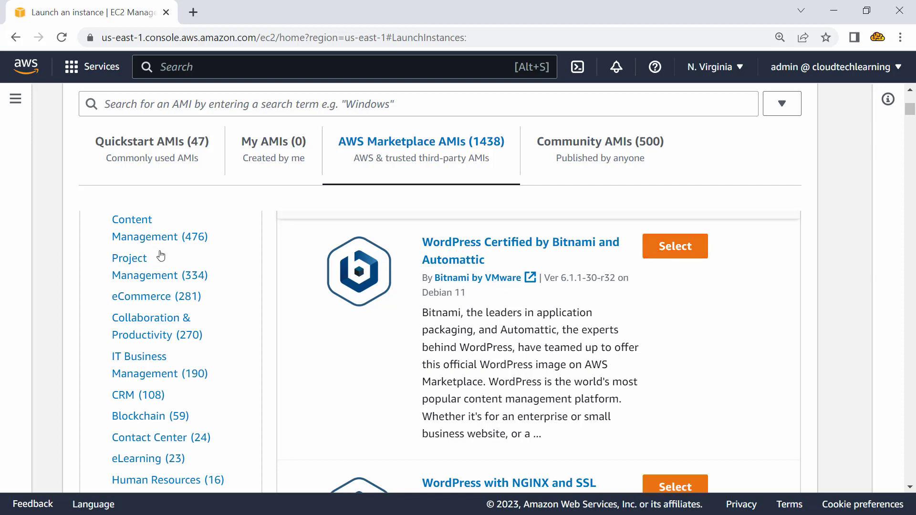
pyautogui.scroll(-3, 161, 256)
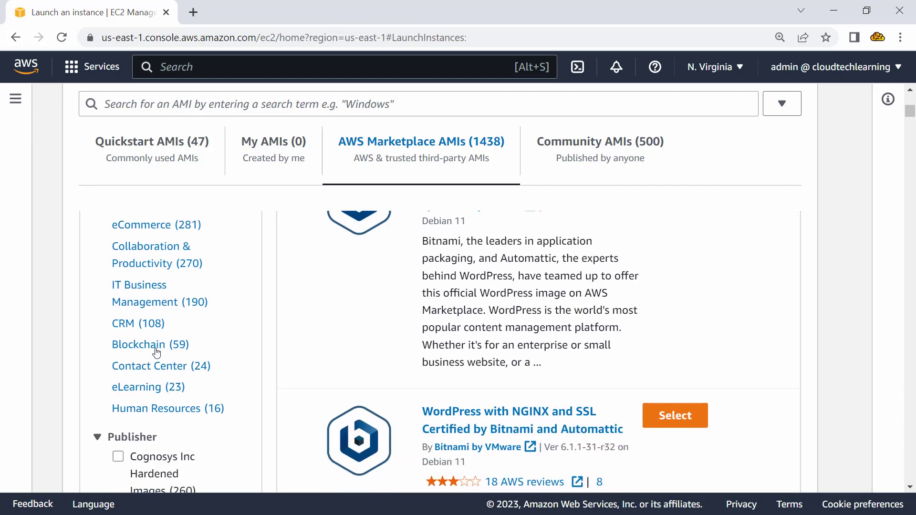
pyautogui.click(156, 349)
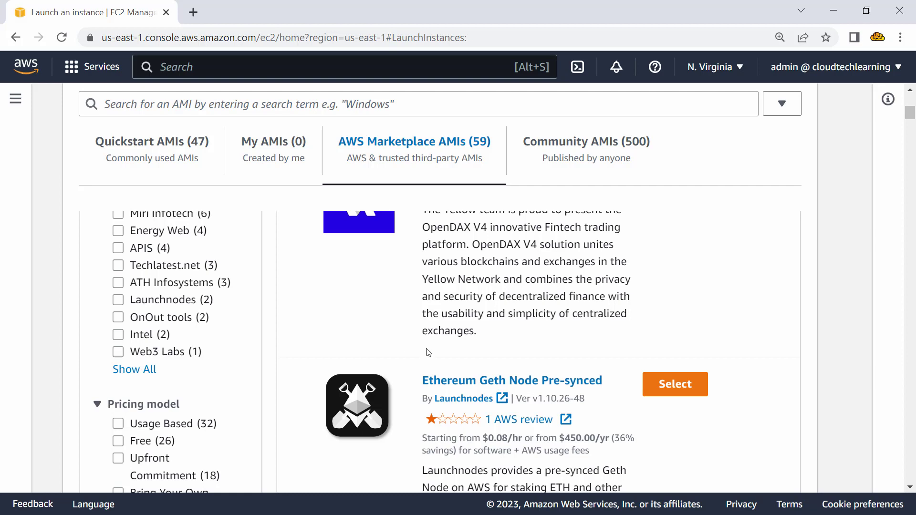
# Step: Review the Blockchain Marketplace AMIs and their filters, and return the listing to all categories
pyautogui.scroll(2, 456, 383)
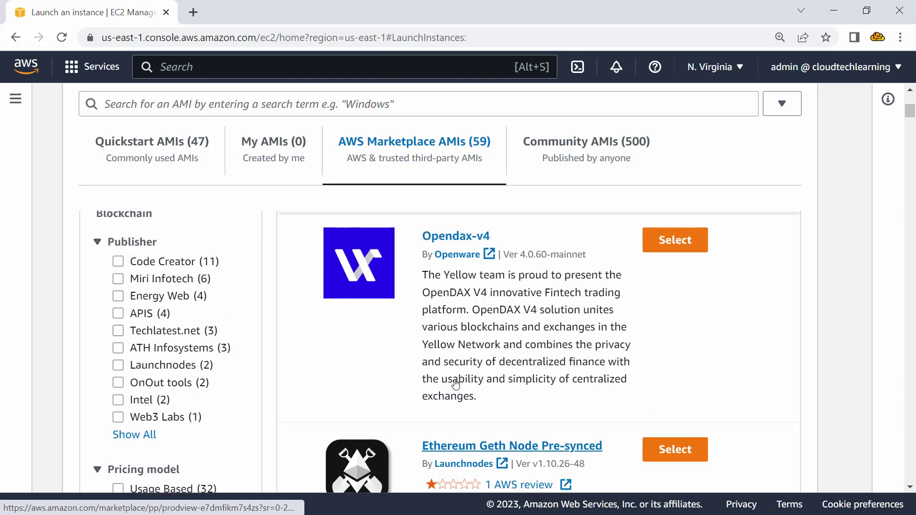
pyautogui.scroll(-1, 454, 313)
pyautogui.scroll(-8, 454, 313)
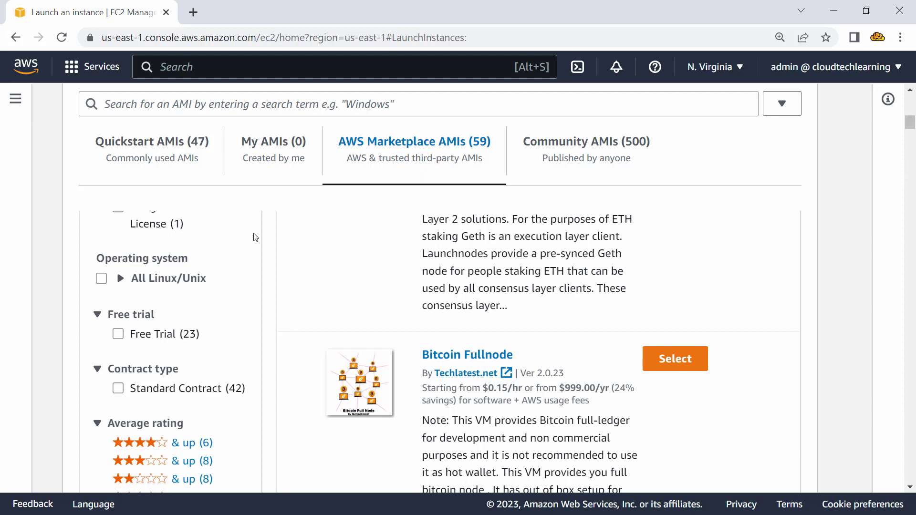
pyautogui.scroll(15, 255, 237)
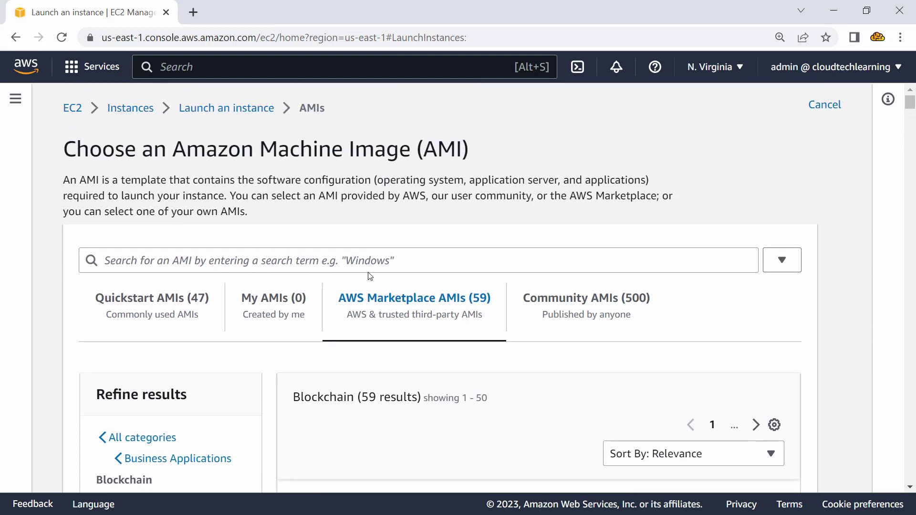
pyautogui.scroll(-3, 370, 276)
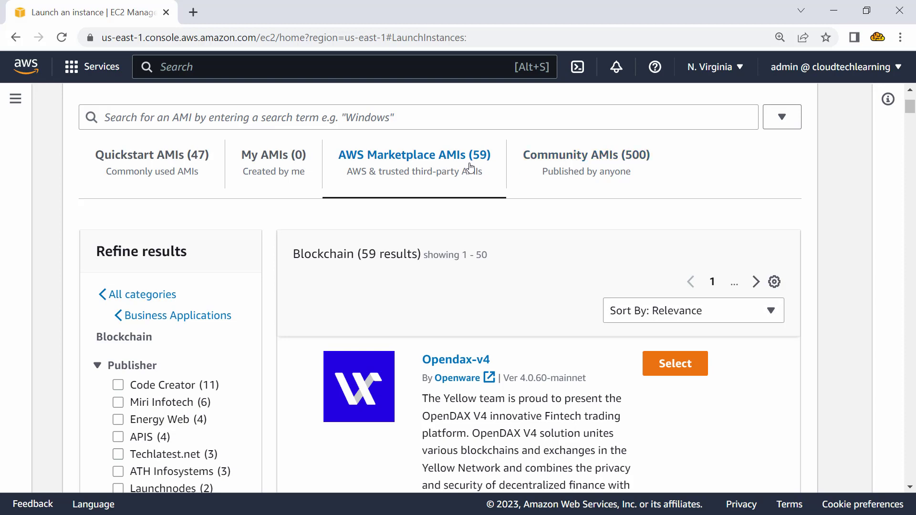
pyautogui.click(138, 294)
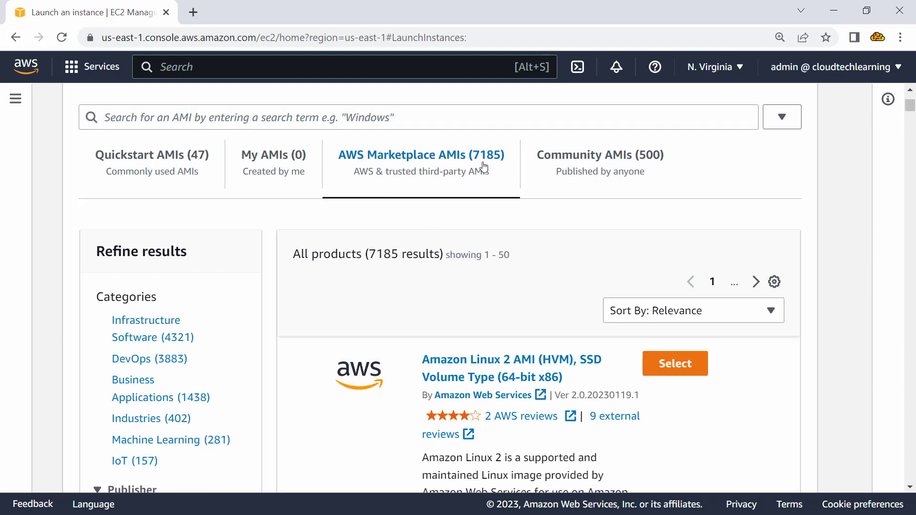
# Step: Show the Community AMIs, read the notice about them, and go to page 11 of the listing
pyautogui.click(590, 167)
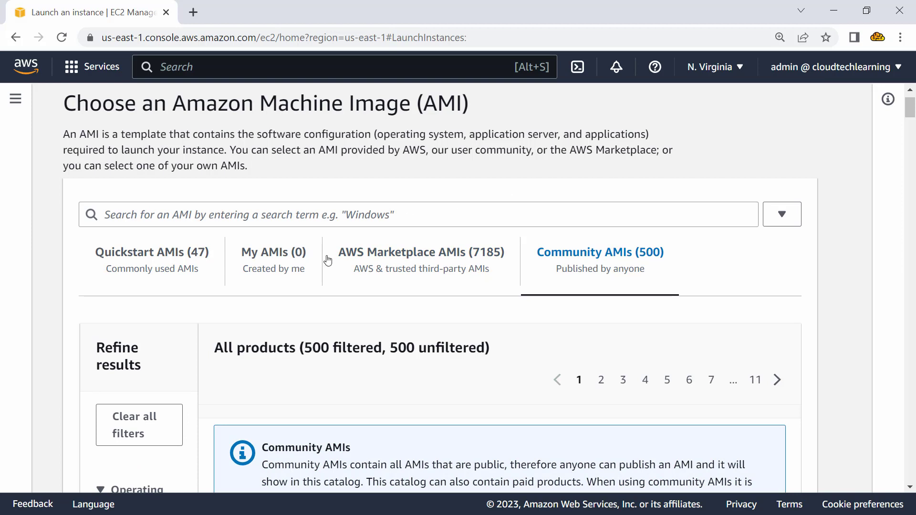
pyautogui.scroll(-1, 328, 272)
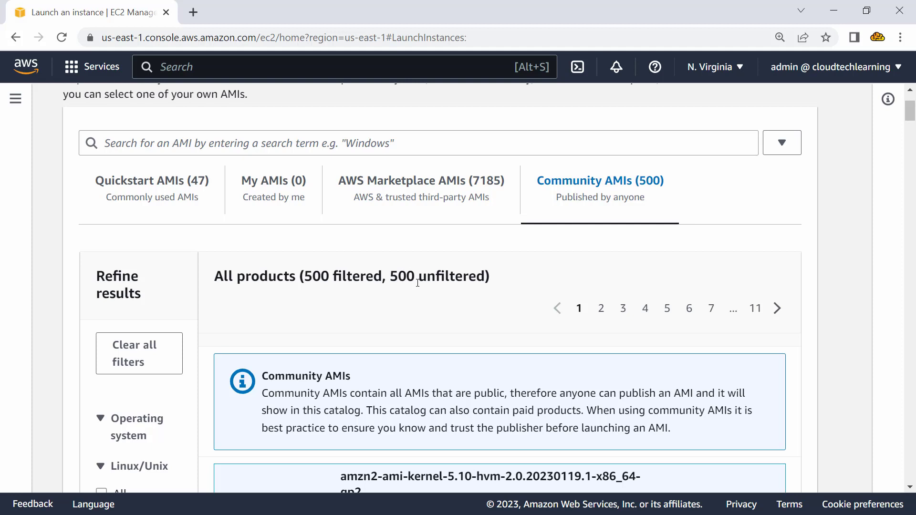
pyautogui.scroll(-1, 417, 283)
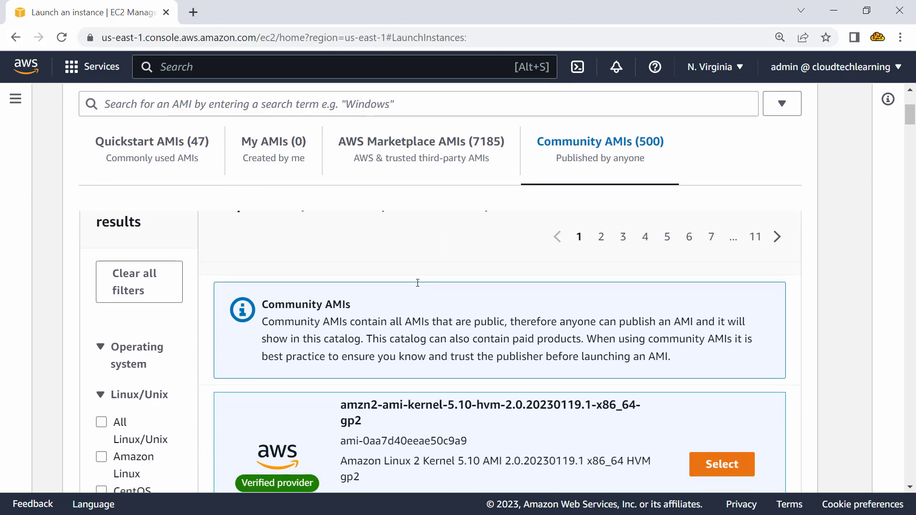
pyautogui.click(754, 237)
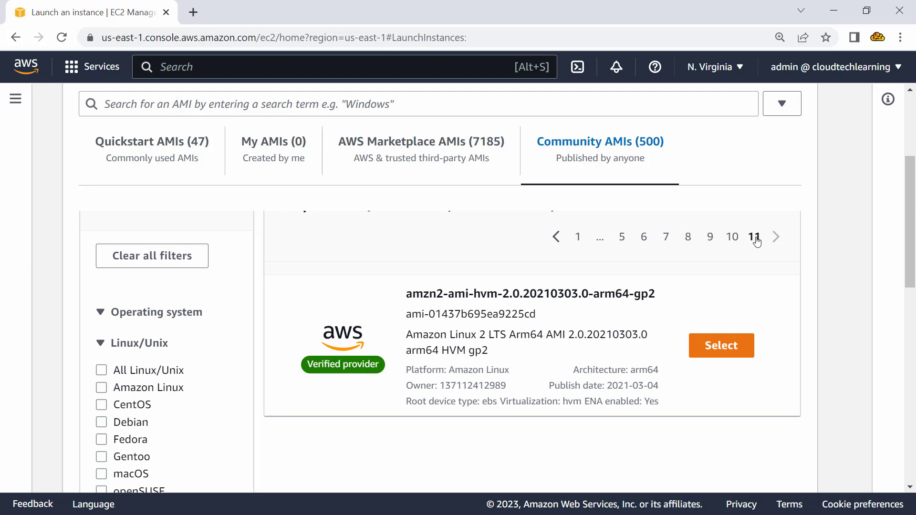
# Step: Filter the Community AMIs by the Red Hat operating system and look at the matching image
pyautogui.scroll(-3, 180, 368)
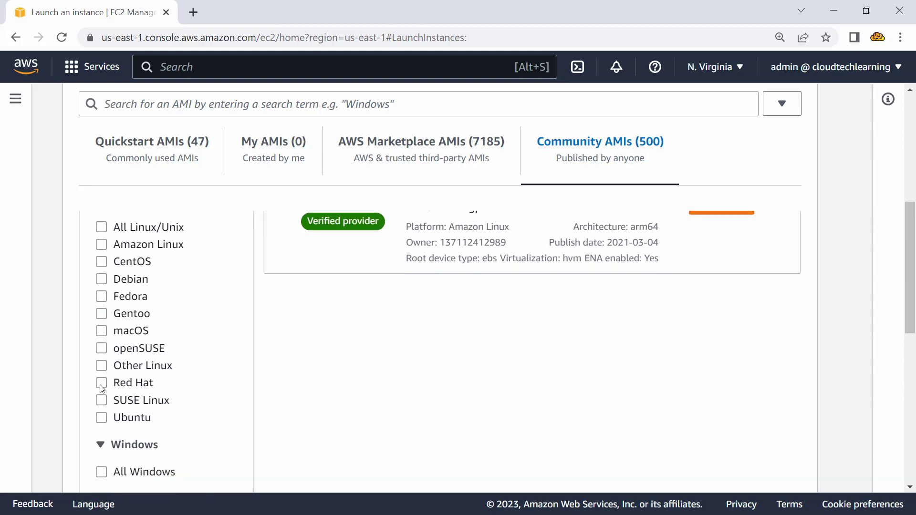
pyautogui.click(101, 384)
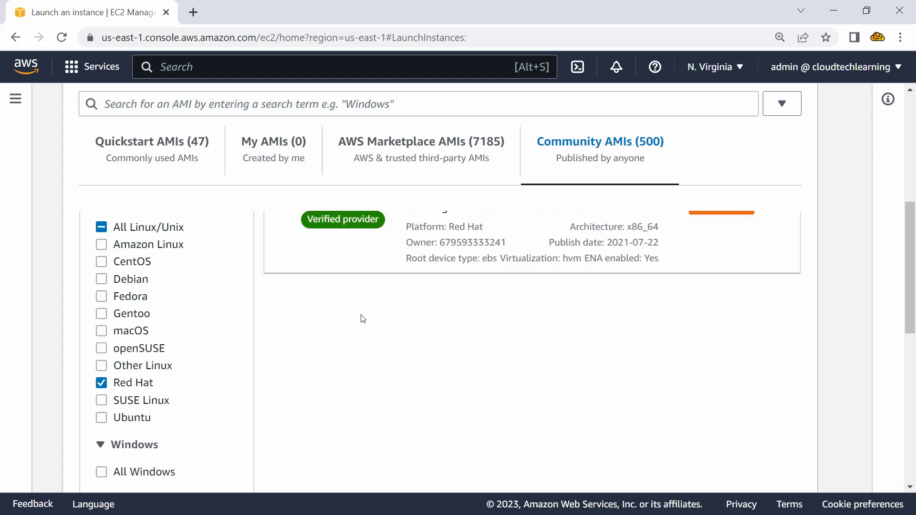
pyautogui.scroll(5, 469, 315)
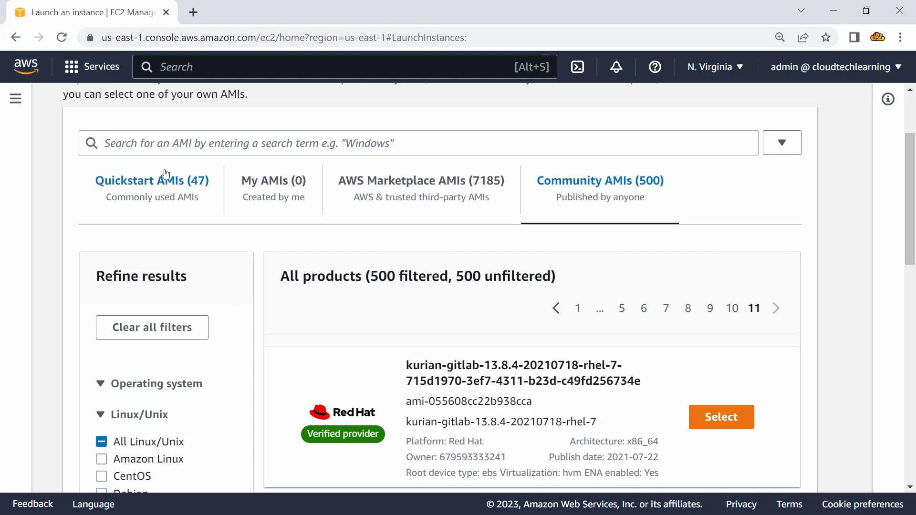
# Step: Return to the Quickstart AMIs and examine the 64-bit x86 and Arm image IDs of Amazon Linux 2 Kernel 5.10
pyautogui.click(161, 185)
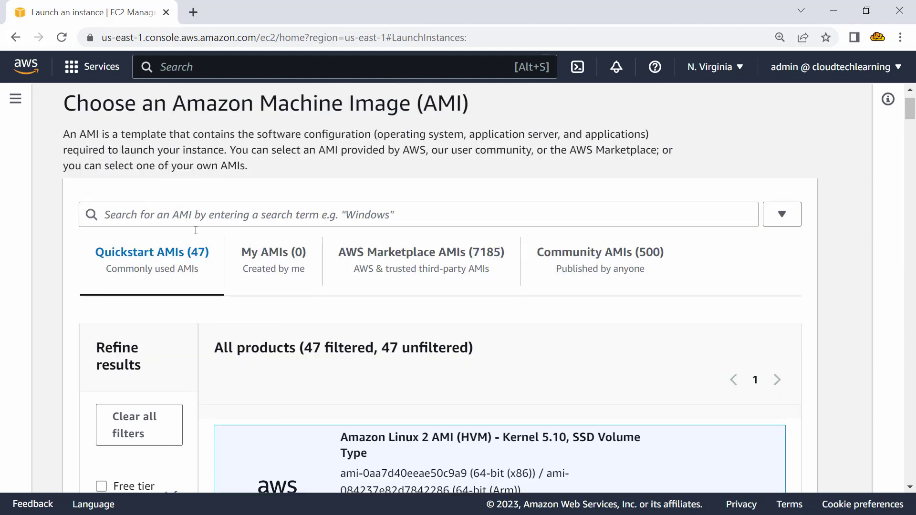
pyautogui.scroll(-2, 331, 373)
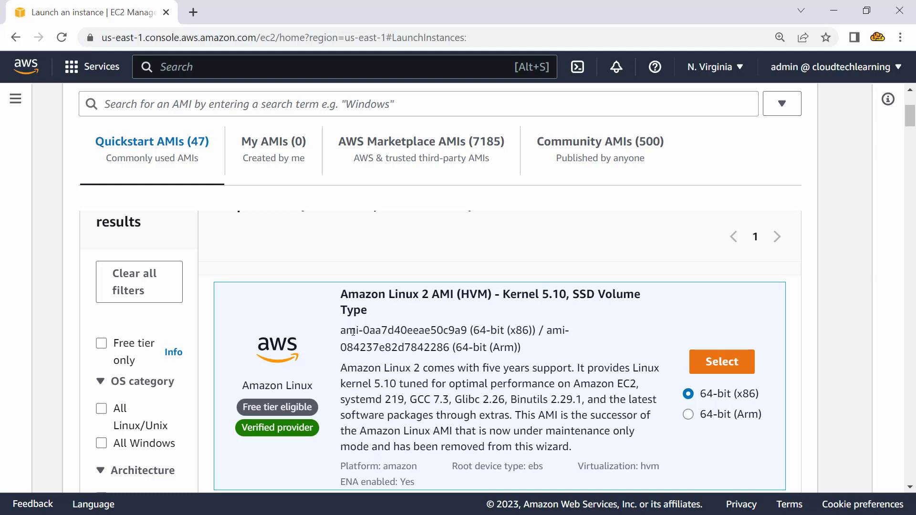
pyautogui.moveTo(340, 331); pyautogui.dragTo(537, 331)
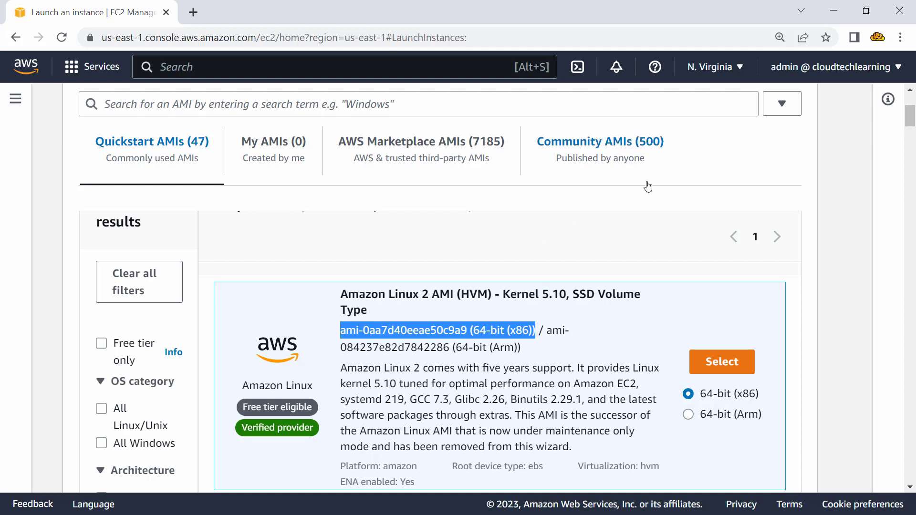
pyautogui.doubleClick(384, 330)
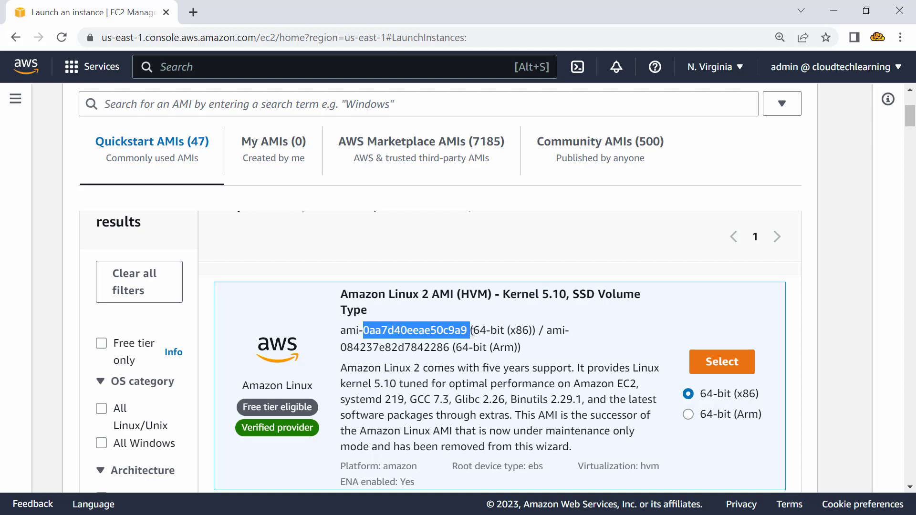
pyautogui.moveTo(473, 330); pyautogui.dragTo(531, 328)
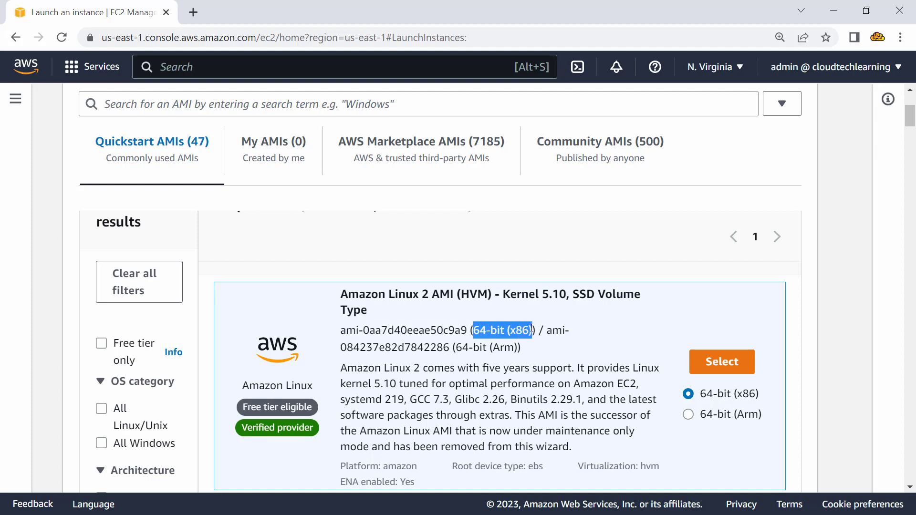
pyautogui.moveTo(455, 347); pyautogui.dragTo(513, 347)
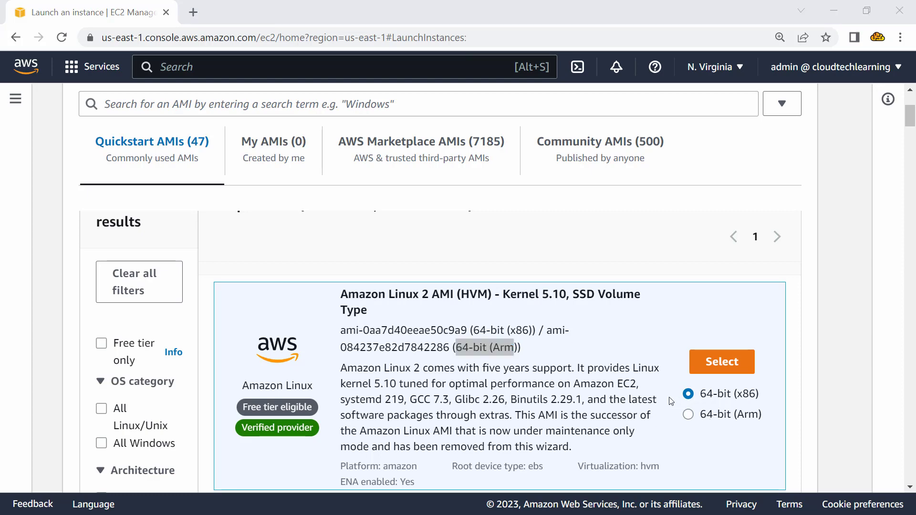
# Step: Switch to Notepad, add the lines "x86 - Intel / AMD" and "Arm - Graviton2" after a blank line, and minimize the unsaved note
pyautogui.hotkey('alt', 'Tab')
pyautogui.press('Return')
pyautogui.press('Return')
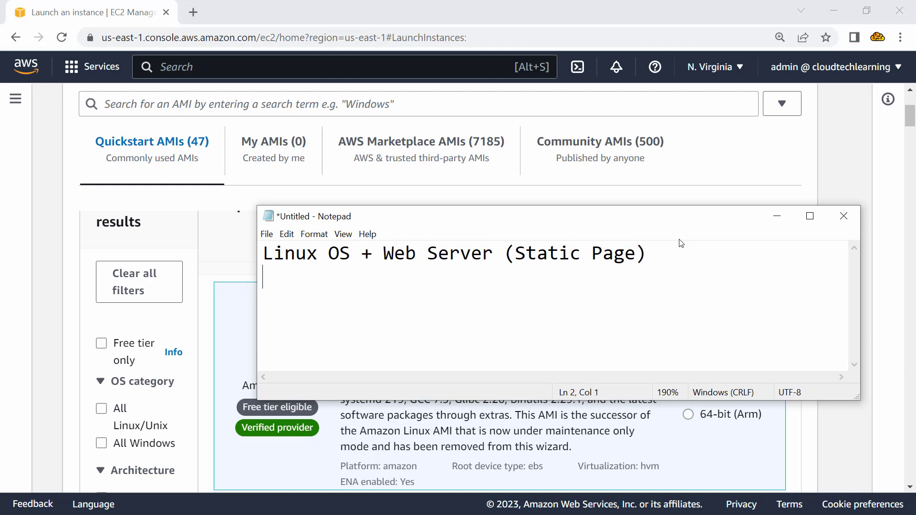
pyautogui.write('x86 - Intel / AMD')
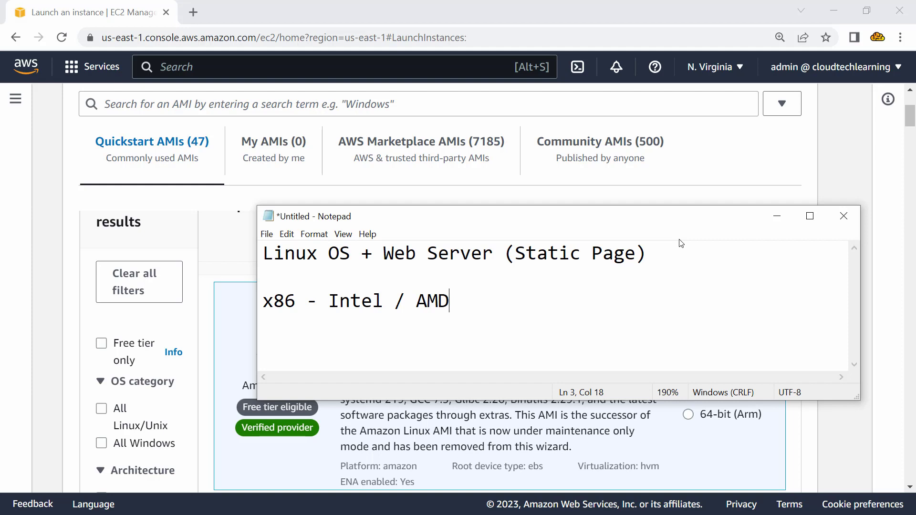
pyautogui.press('Return')
pyautogui.write('Arm -')
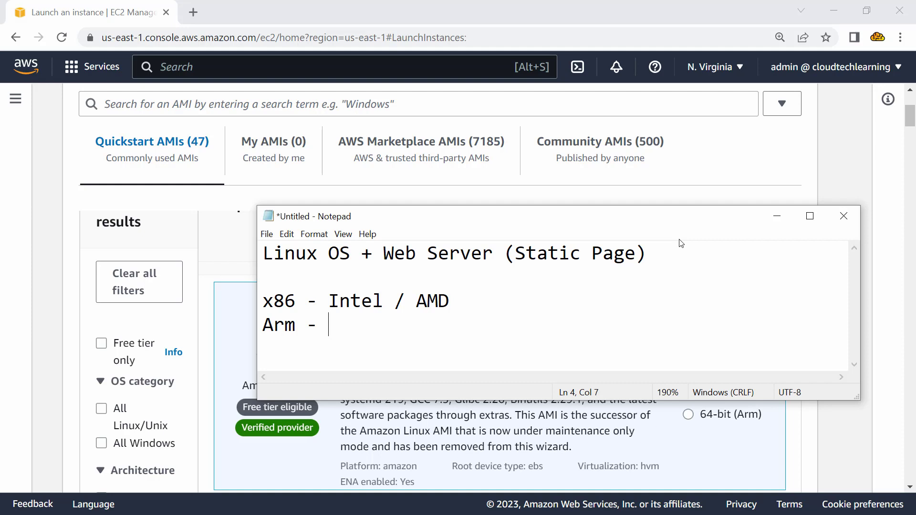
pyautogui.write('Graviton')
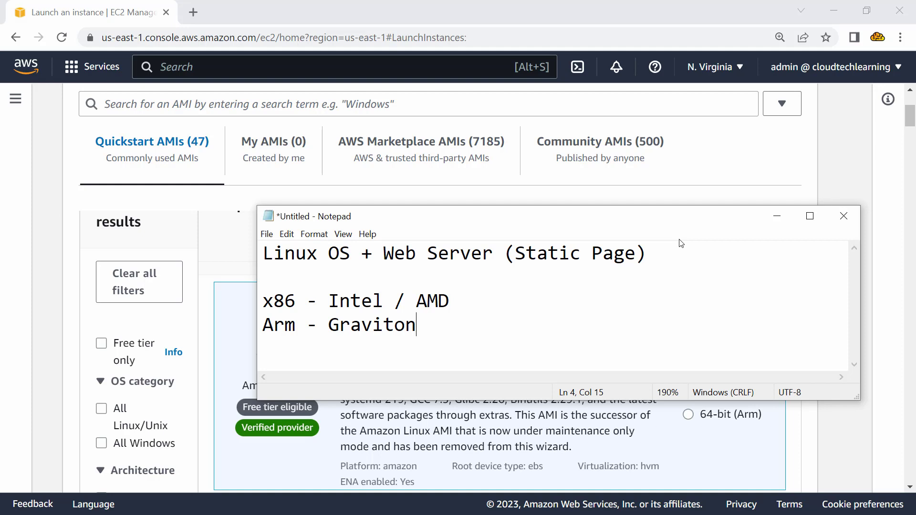
pyautogui.write('2')
pyautogui.click(849, 221)
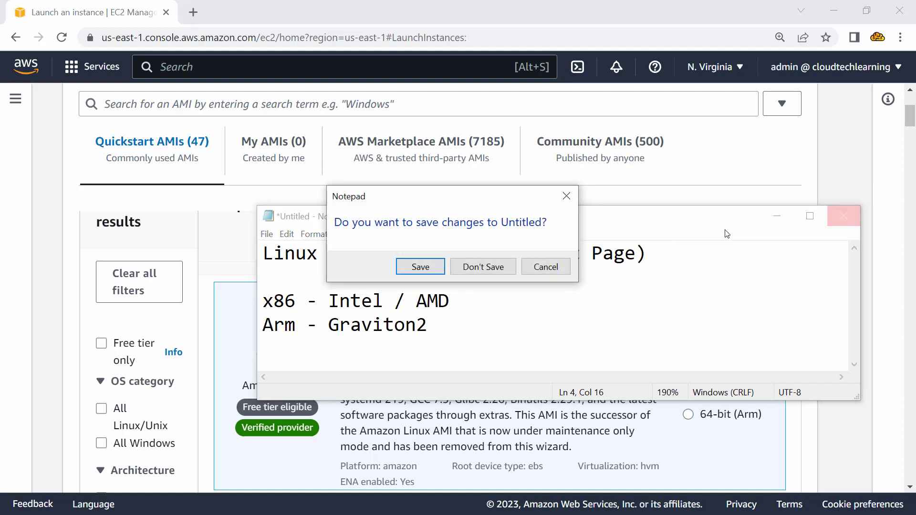
pyautogui.click(553, 267)
pyautogui.click(777, 216)
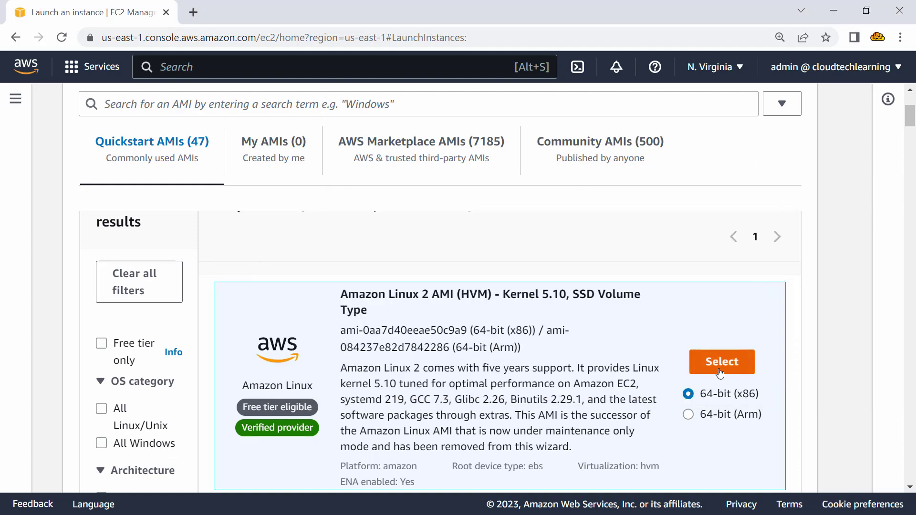
# Step: Choose the 64-bit (Arm) architecture for the Amazon Linux 2 Kernel 5.10 AMI and check its name and image IDs
pyautogui.click(688, 415)
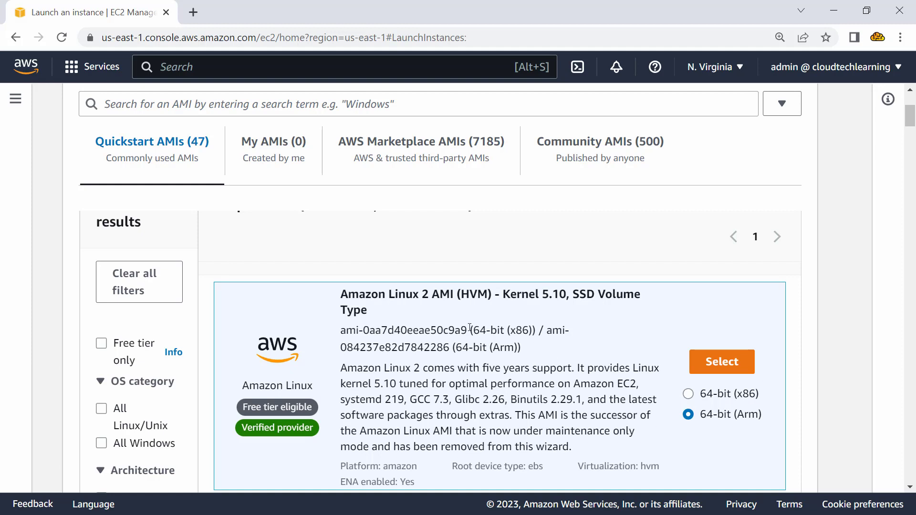
pyautogui.doubleClick(522, 294)
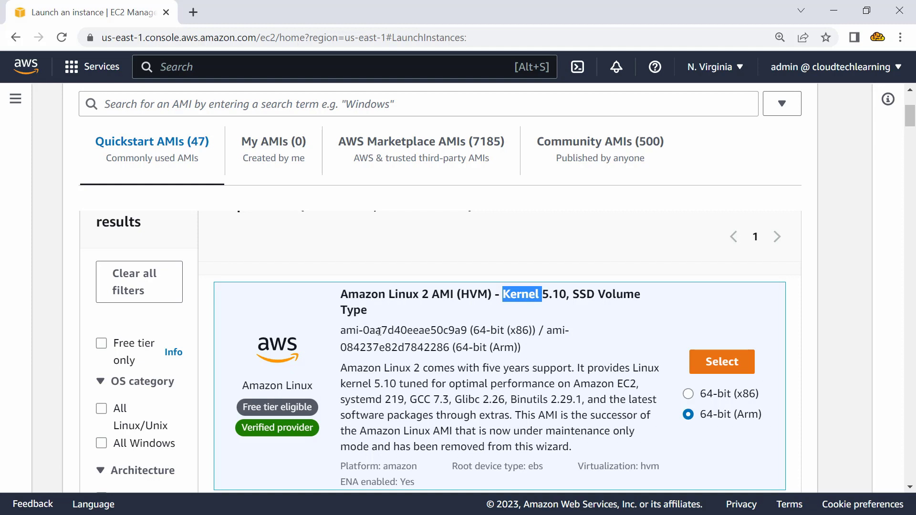
pyautogui.moveTo(341, 330); pyautogui.dragTo(538, 330)
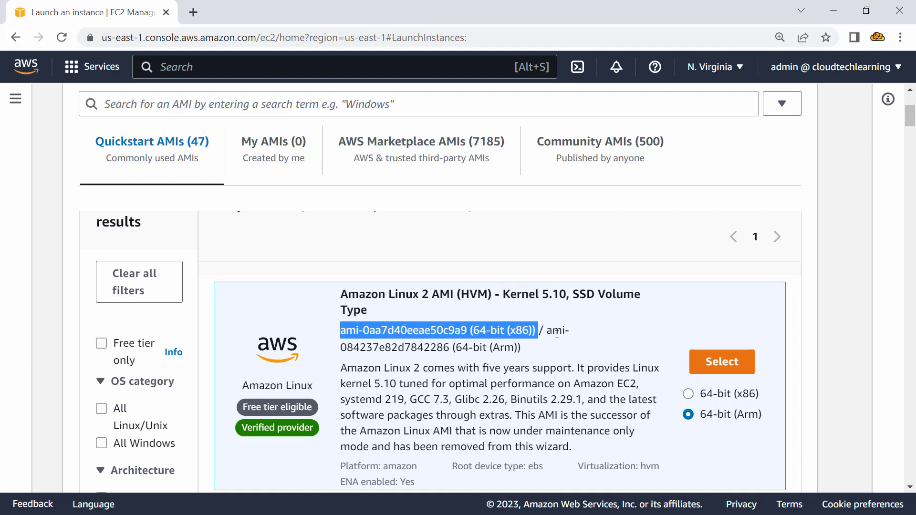
pyautogui.click(345, 346)
pyautogui.moveTo(338, 346); pyautogui.dragTo(457, 352)
pyautogui.click(508, 347)
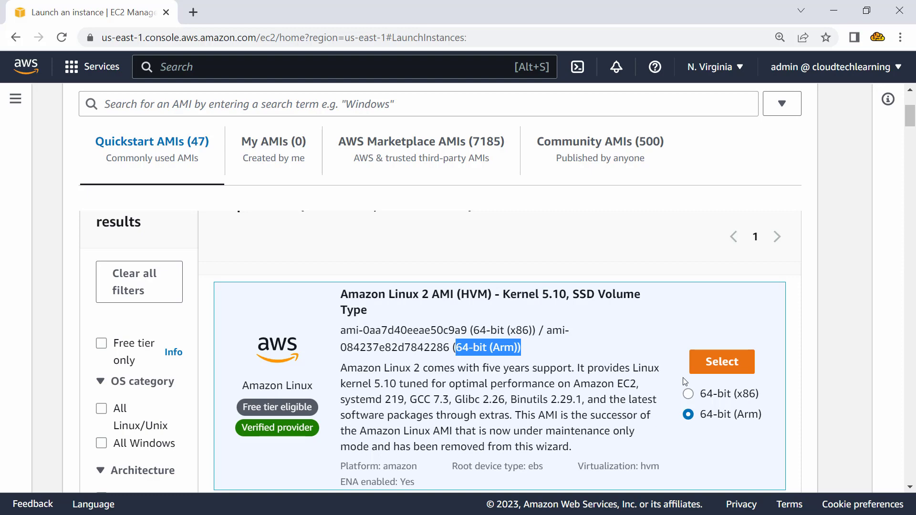
# Step: Check the platform, root device, virtualization and ENA details of the Amazon Linux 2 Kernel 5.10 AMI and select it for the instance
pyautogui.scroll(-1, 353, 395)
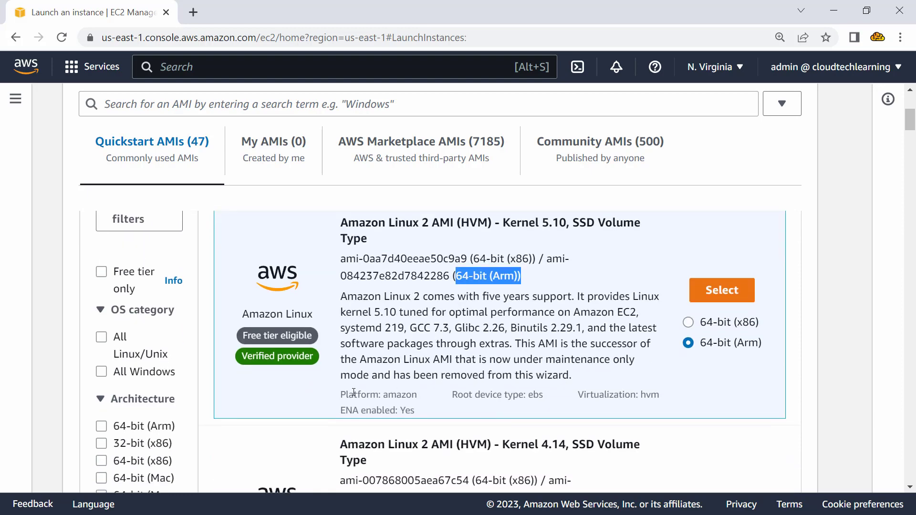
pyautogui.moveTo(352, 395); pyautogui.dragTo(646, 391)
pyautogui.moveTo(341, 410); pyautogui.dragTo(416, 412)
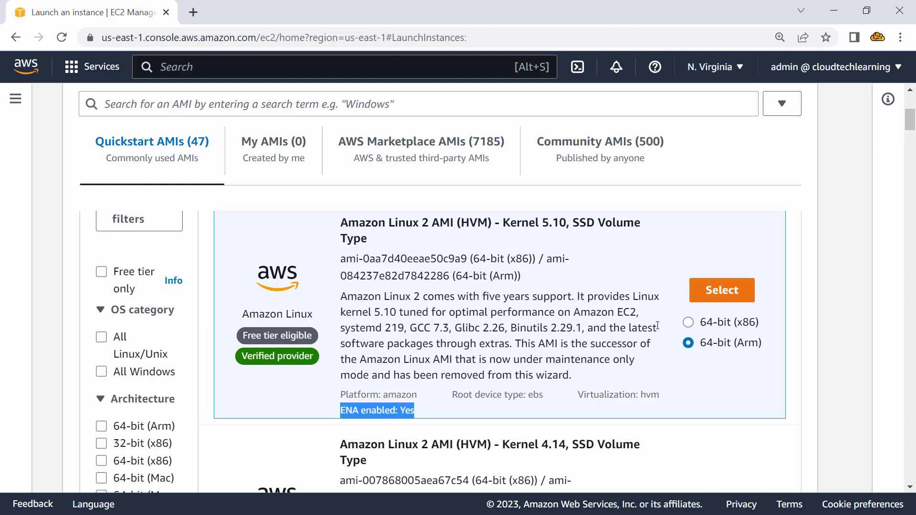
pyautogui.click(712, 292)
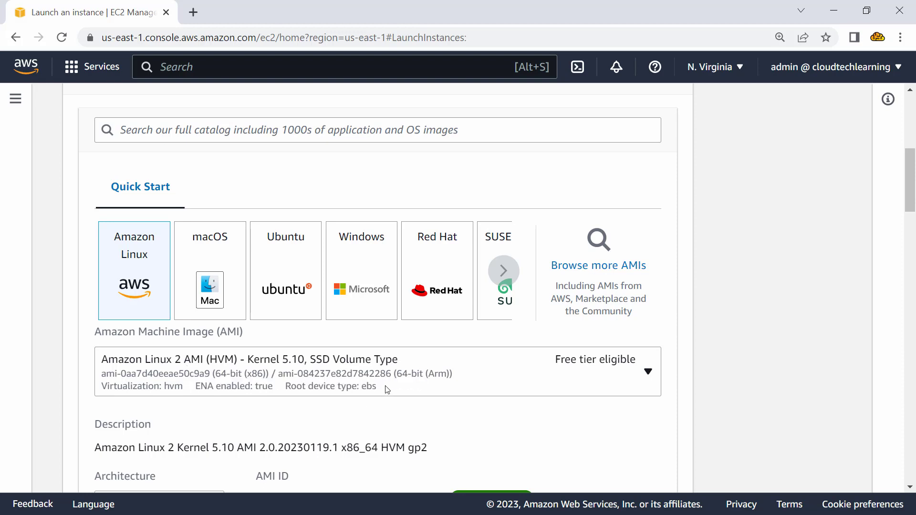
# Step: Review the chosen AMI's catalog details and architecture in the launch form, along with the instance type offered for it
pyautogui.scroll(-1, 452, 380)
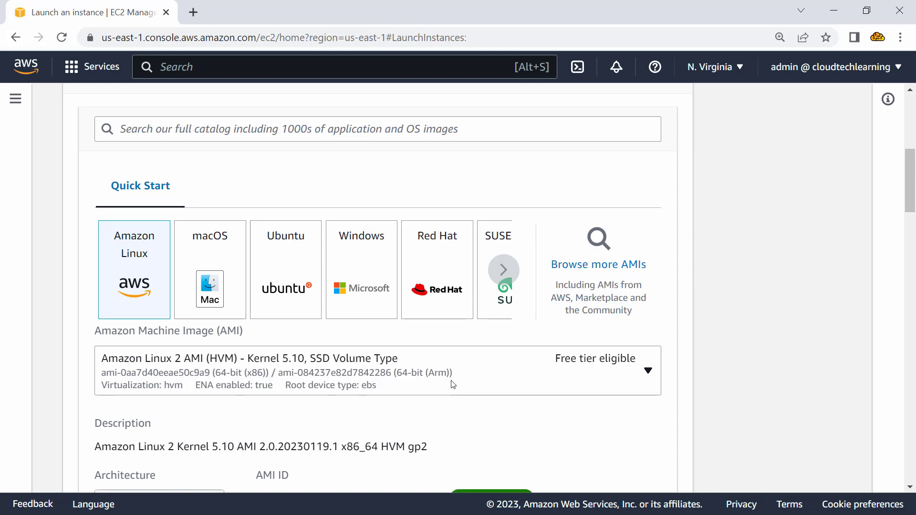
pyautogui.scroll(-1, 422, 377)
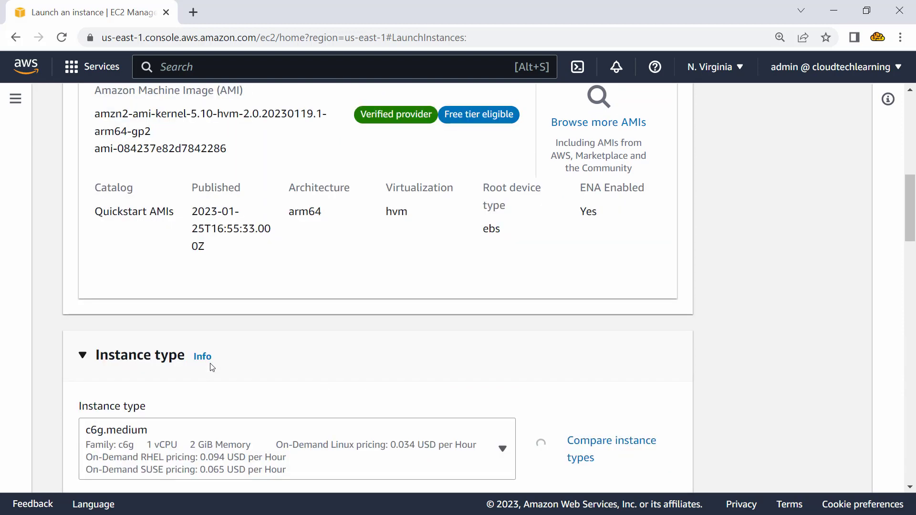
pyautogui.scroll(3, 212, 367)
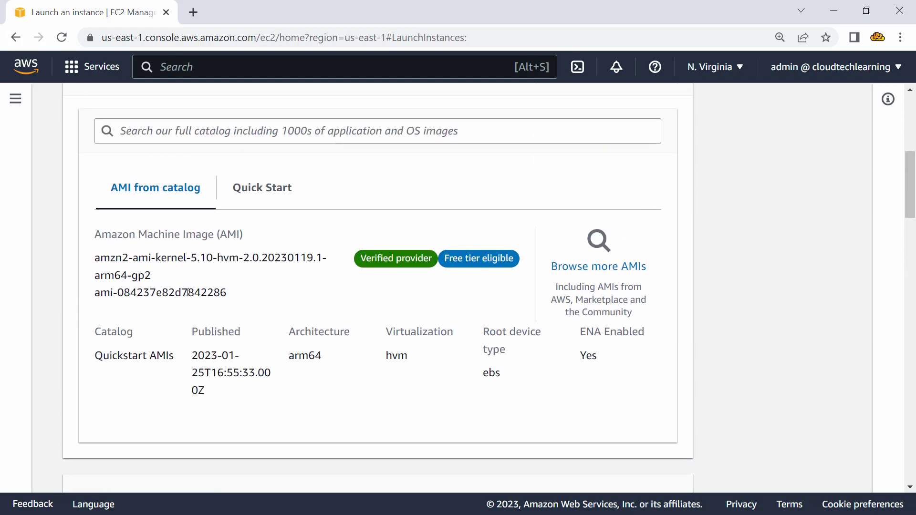
pyautogui.scroll(2, 186, 292)
pyautogui.scroll(-1, 187, 293)
pyautogui.scroll(-2, 187, 293)
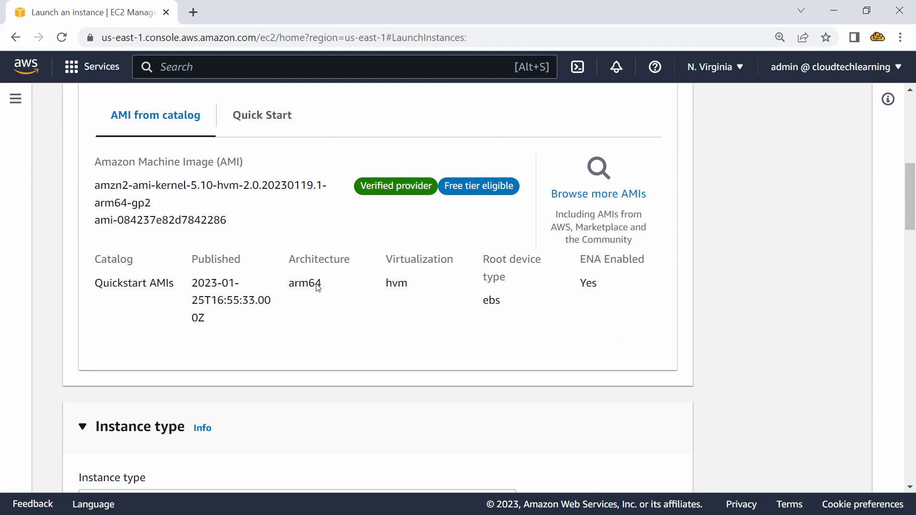
pyautogui.scroll(-1, 307, 294)
pyautogui.scroll(-3, 308, 294)
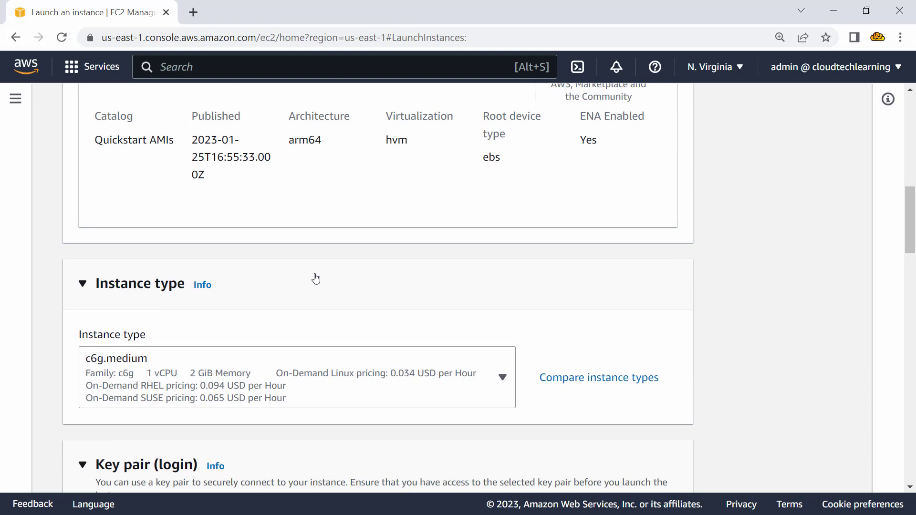
# Step: Open the help information for the Instance type section and read its description
pyautogui.click(188, 296)
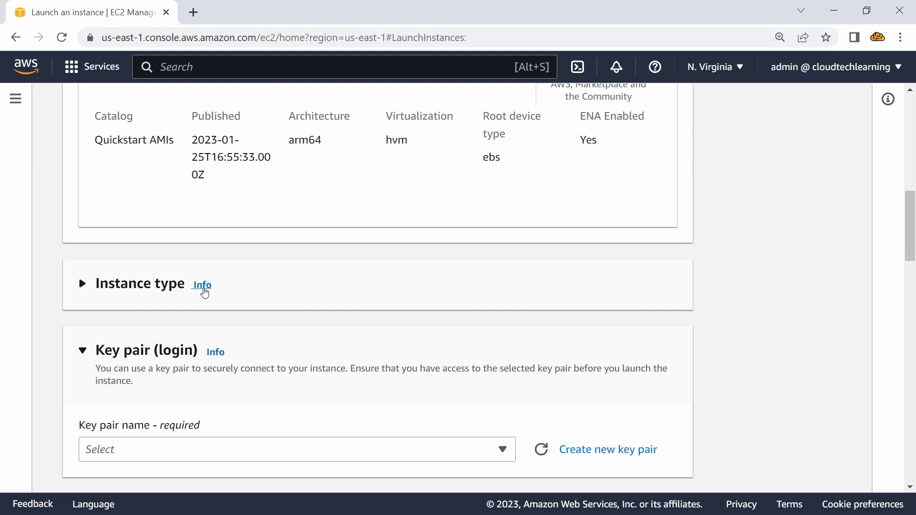
pyautogui.click(204, 292)
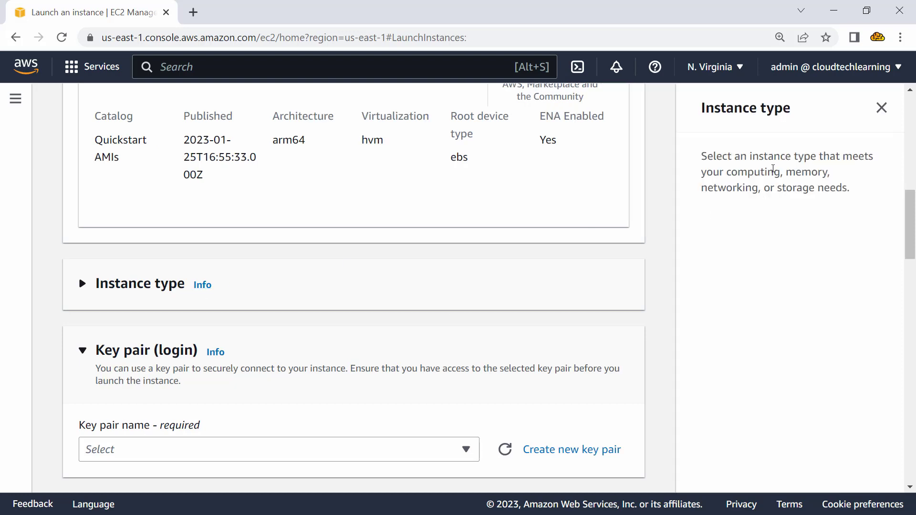
pyautogui.moveTo(819, 157); pyautogui.dragTo(853, 188)
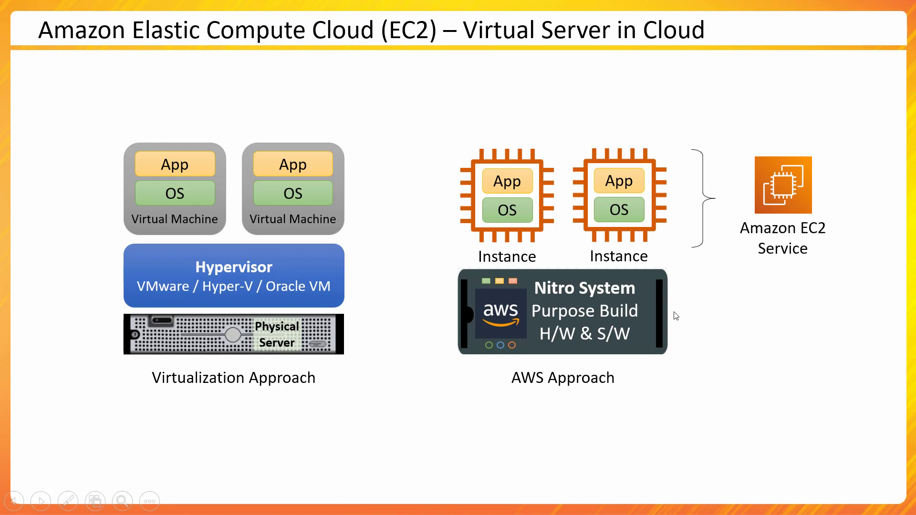
pyautogui.click(712, 329)
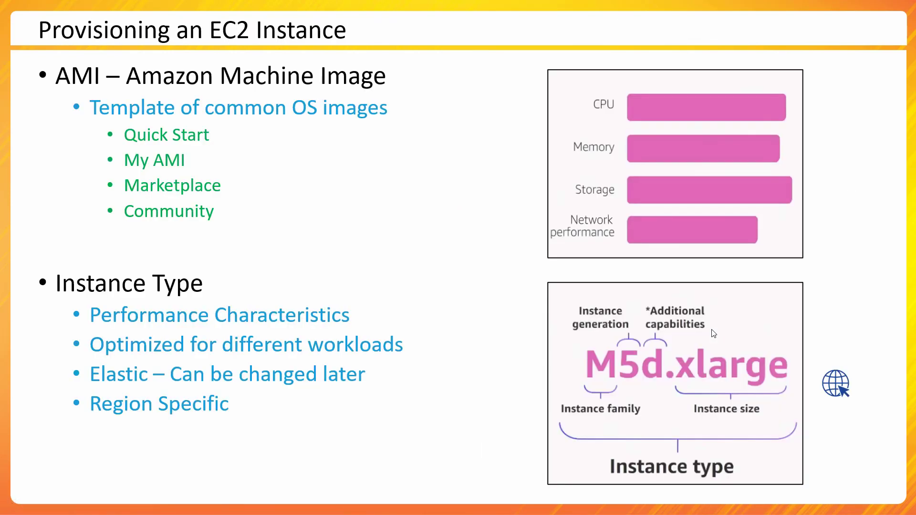
pyautogui.moveTo(49, 58)
pyautogui.mouseDown()
pyautogui.moveTo(240, 173)
pyautogui.moveTo(409, 236)
pyautogui.moveTo(391, 229)
pyautogui.mouseUp()
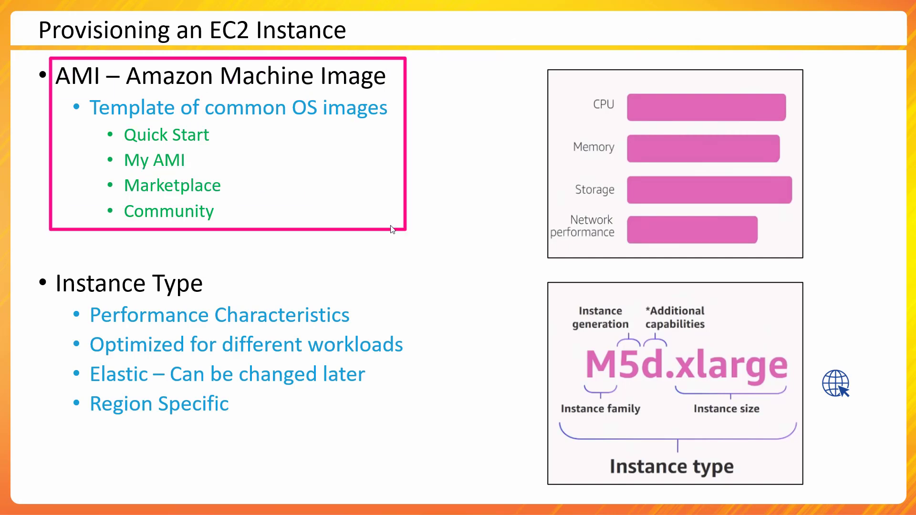
pyautogui.moveTo(51, 264); pyautogui.dragTo(413, 429)
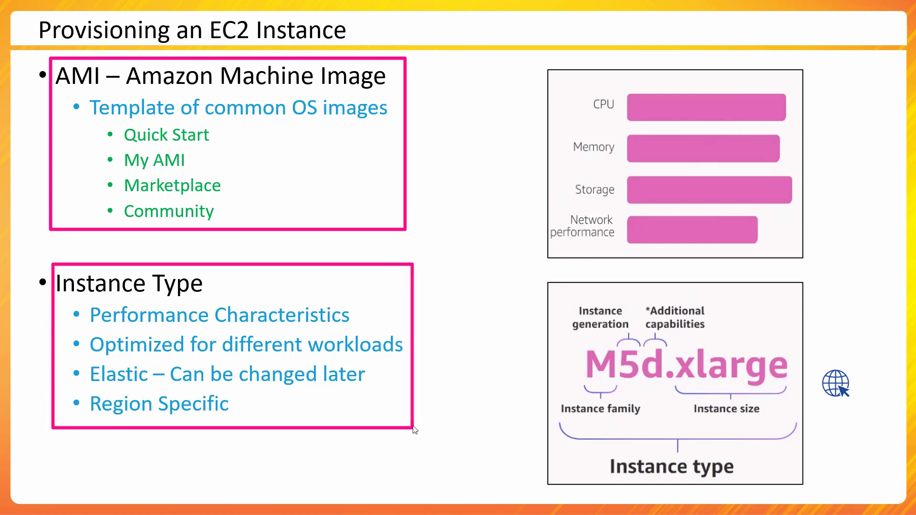
pyautogui.moveTo(549, 70); pyautogui.dragTo(802, 261)
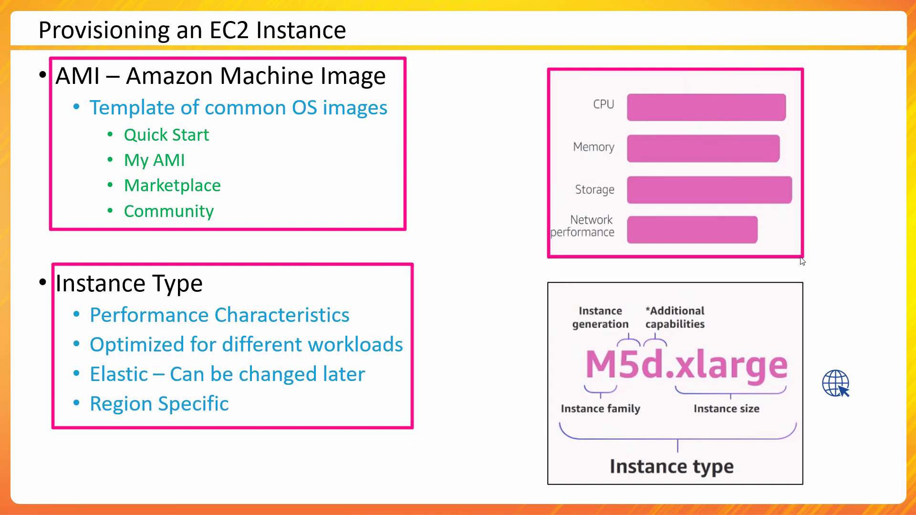